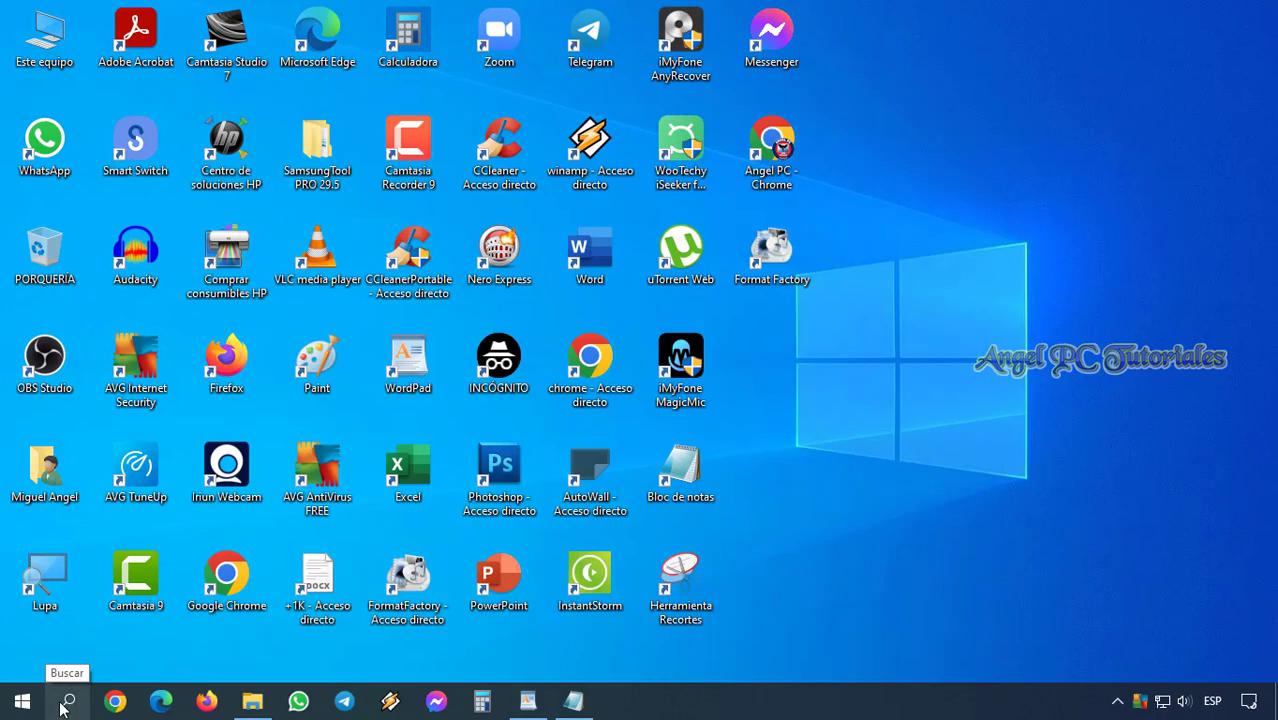
# Search Windows for "pantalla de" and open the lock screen settings (Configuración de pantalla de bloqueo).
pyautogui.click(66, 701)
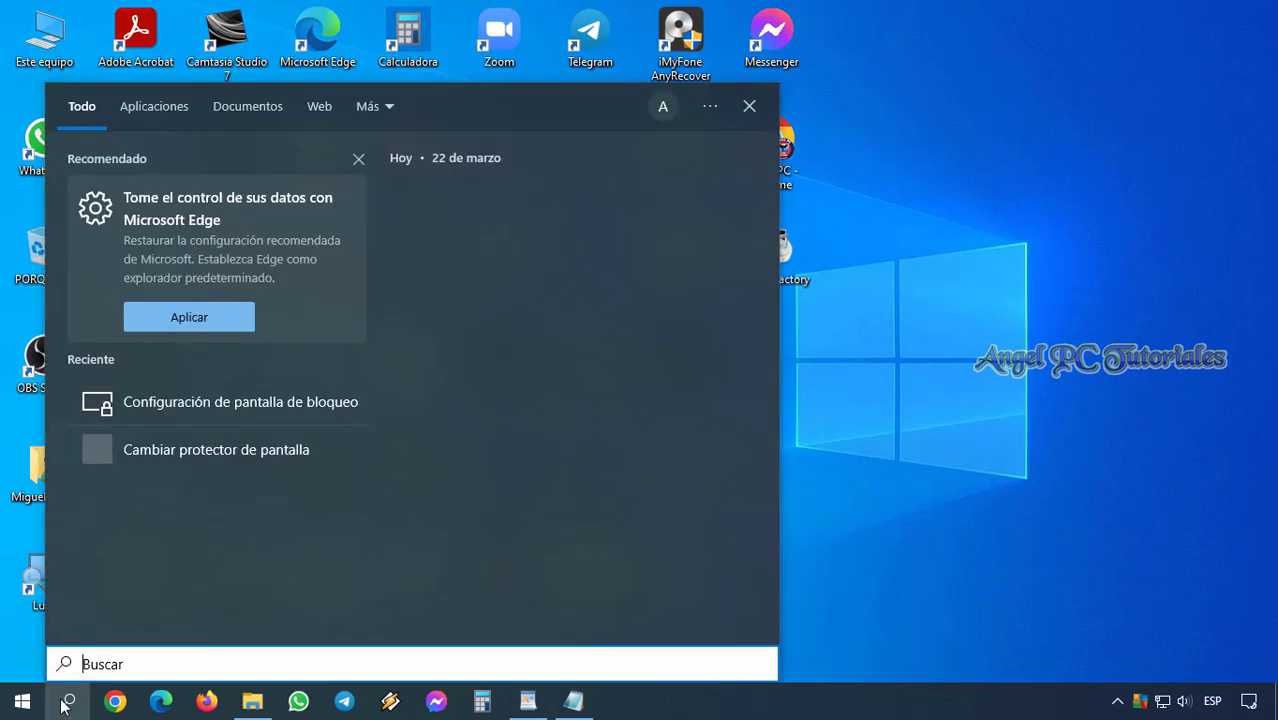
pyautogui.write('pantalla de')
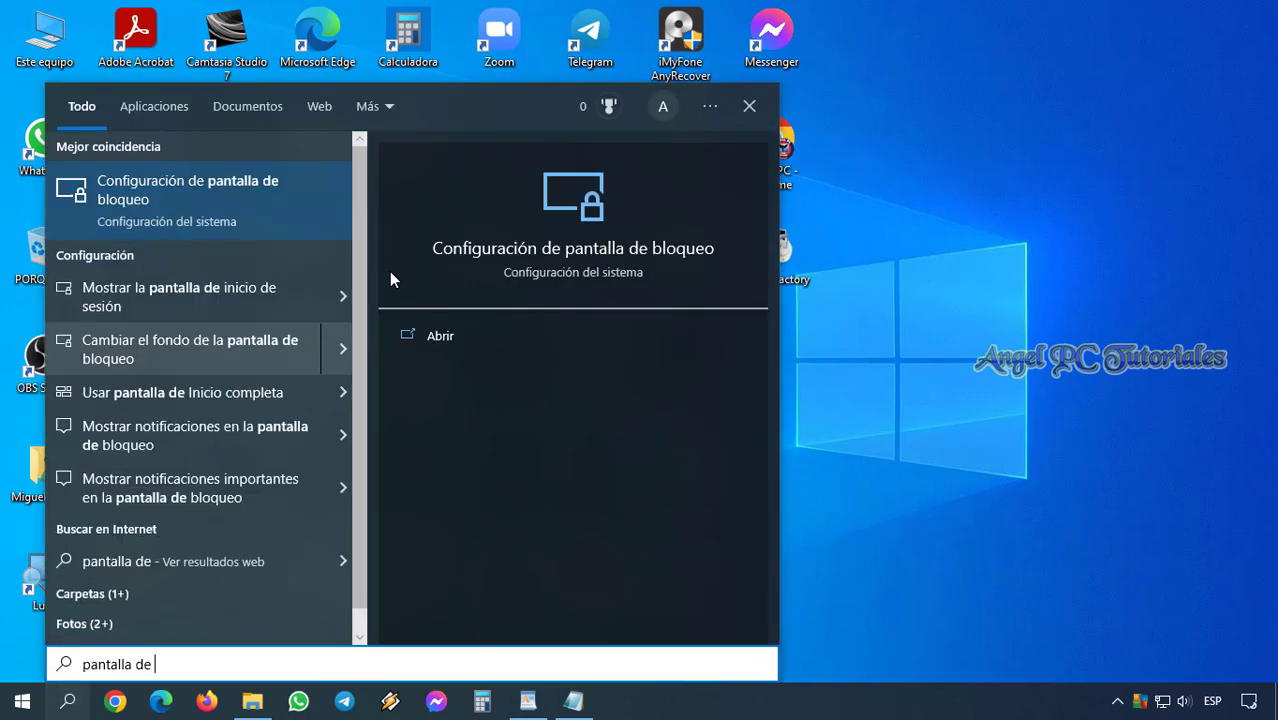
pyautogui.click(525, 252)
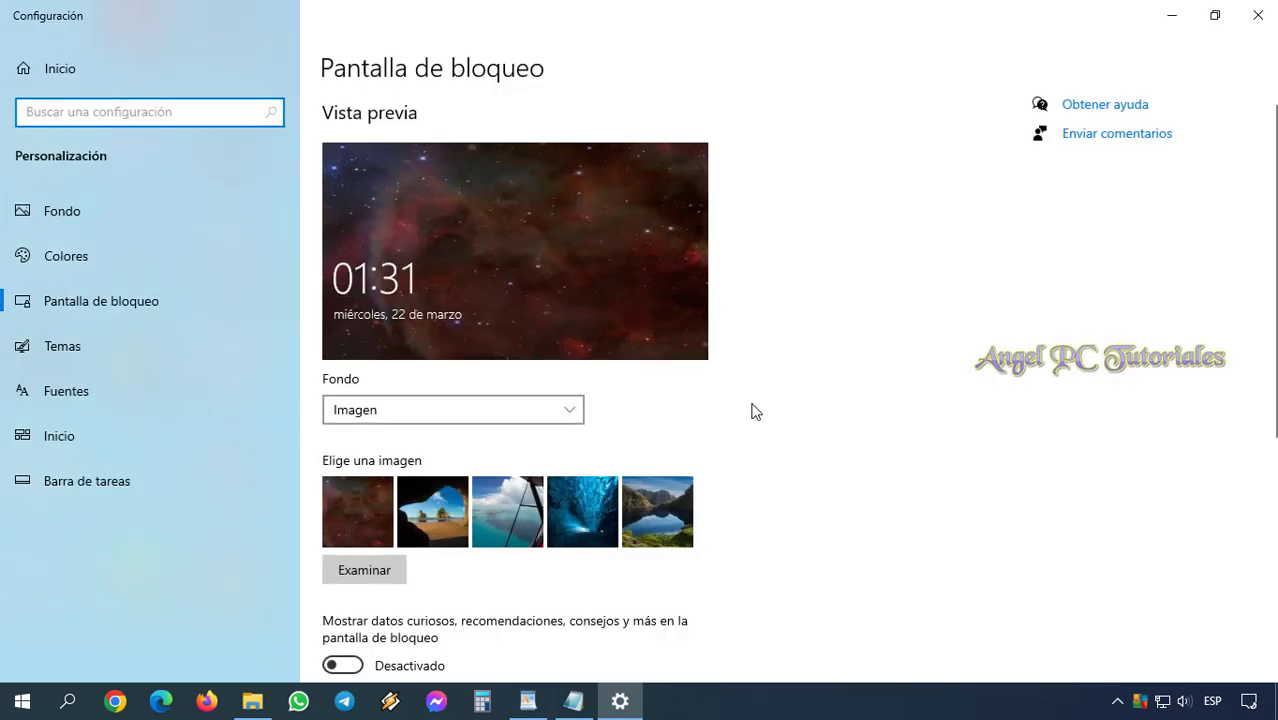
# Review the lock screen settings and the available background types without changing them, and close Settings.
pyautogui.scroll(-3, 752, 413)
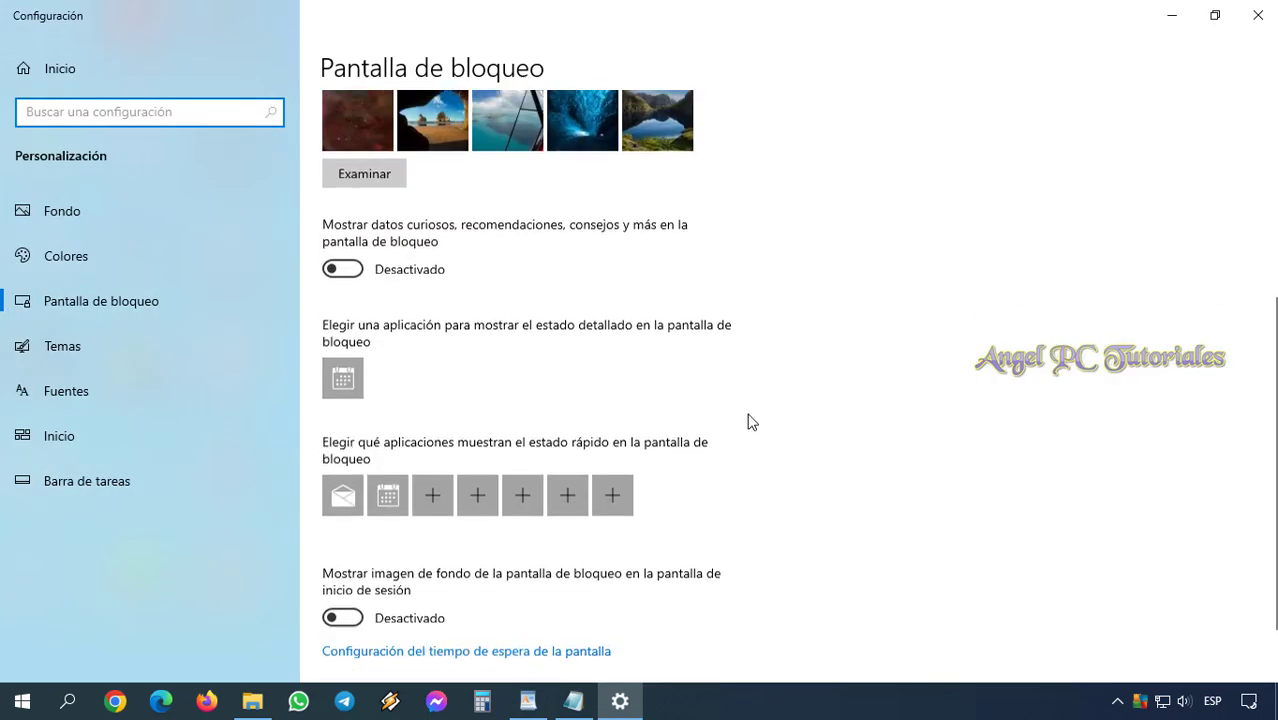
pyautogui.scroll(3, 750, 419)
pyautogui.click(510, 409)
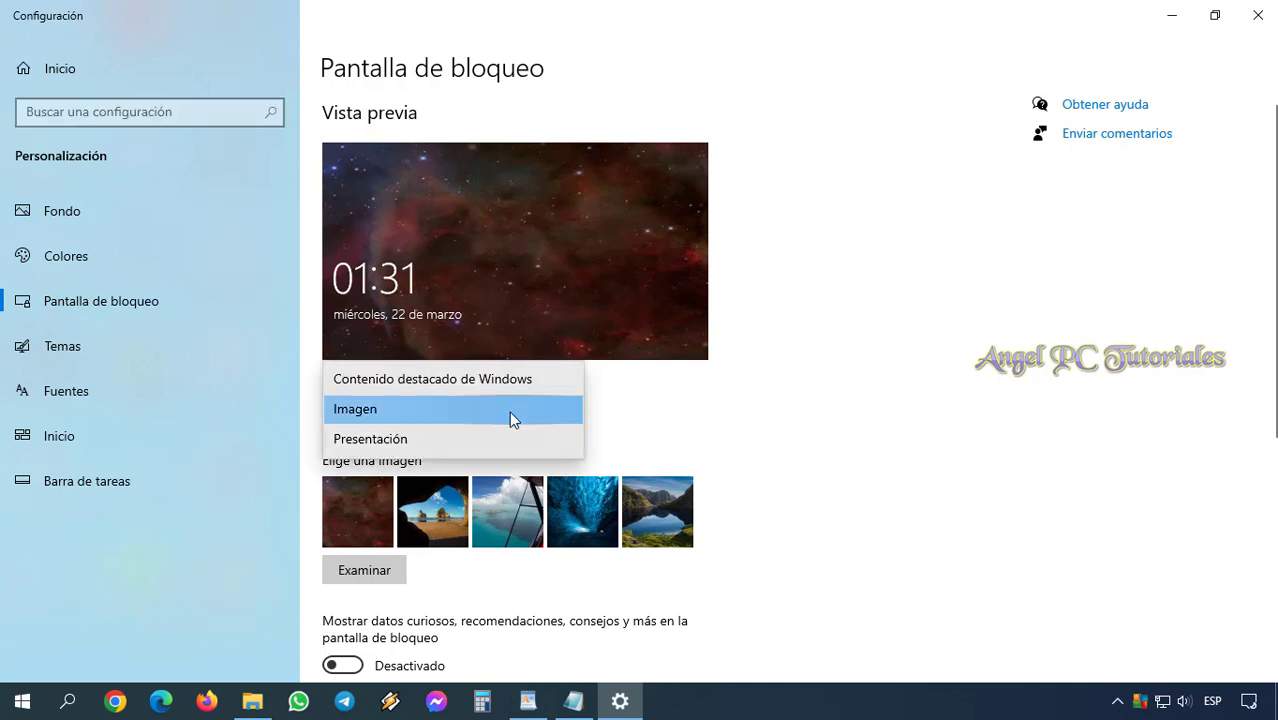
pyautogui.click(935, 445)
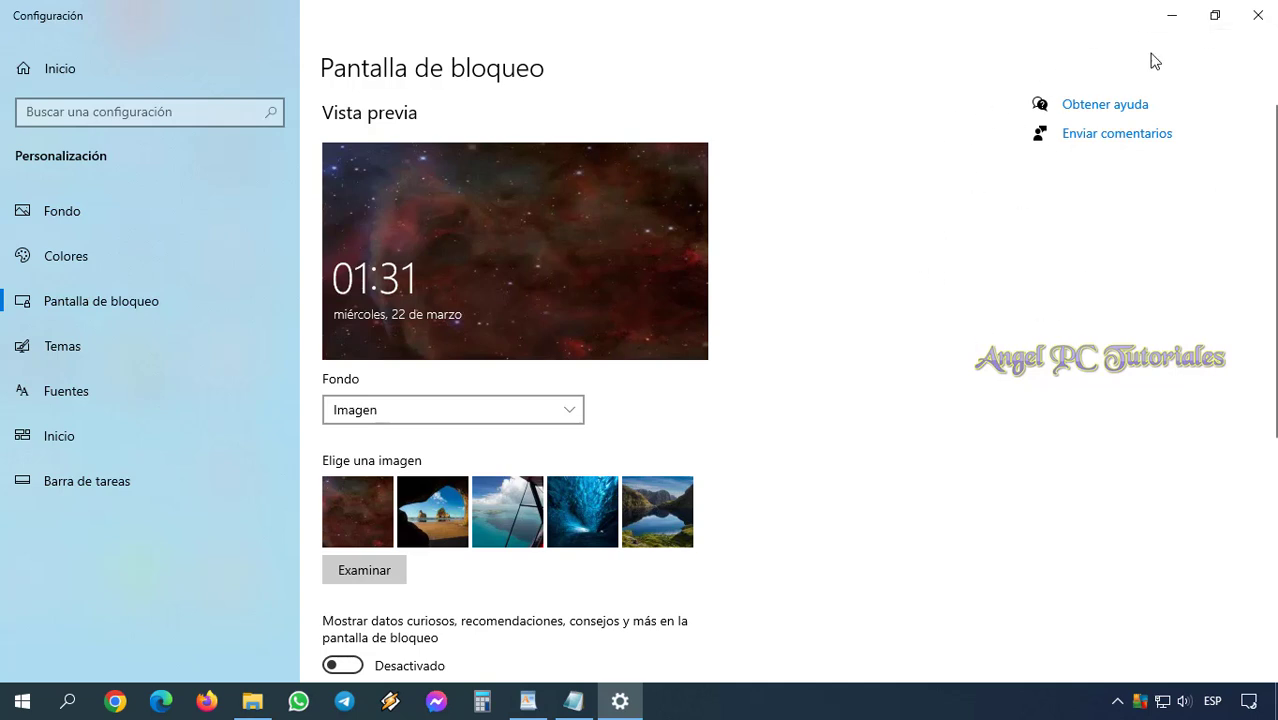
pyautogui.click(1262, 14)
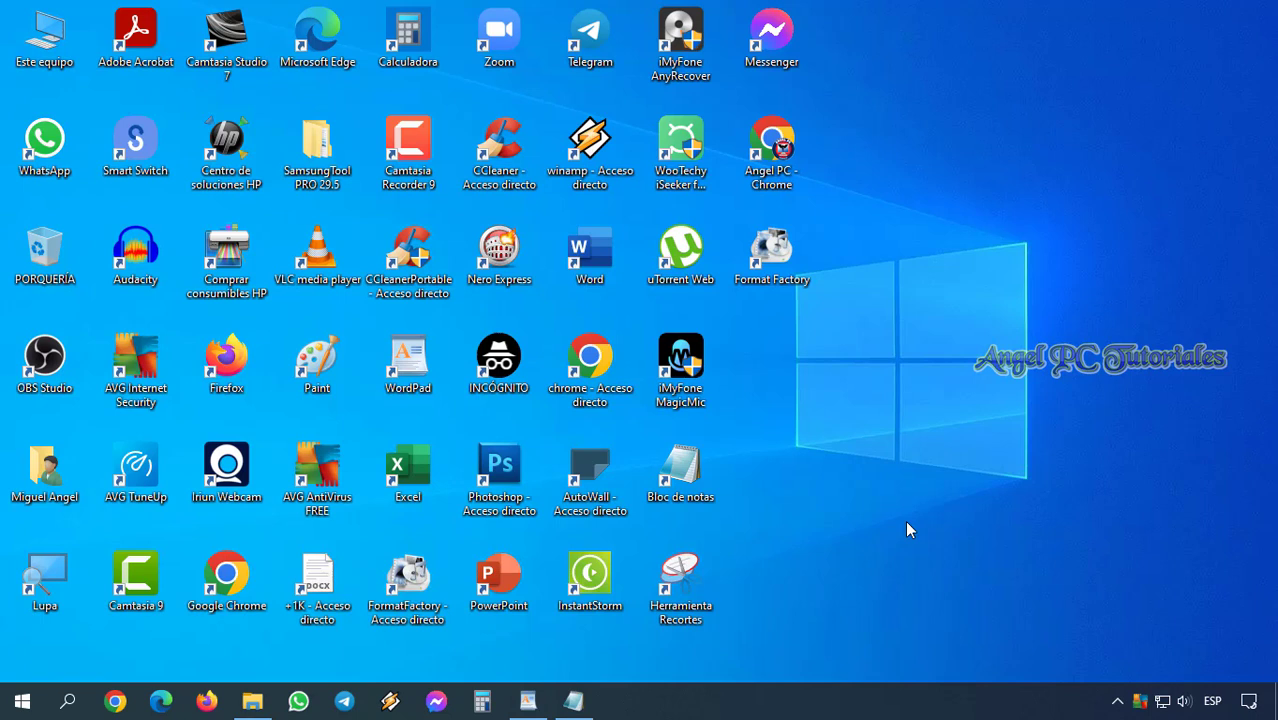
# Open the Registry Editor by running regedit.
pyautogui.press('super+r')
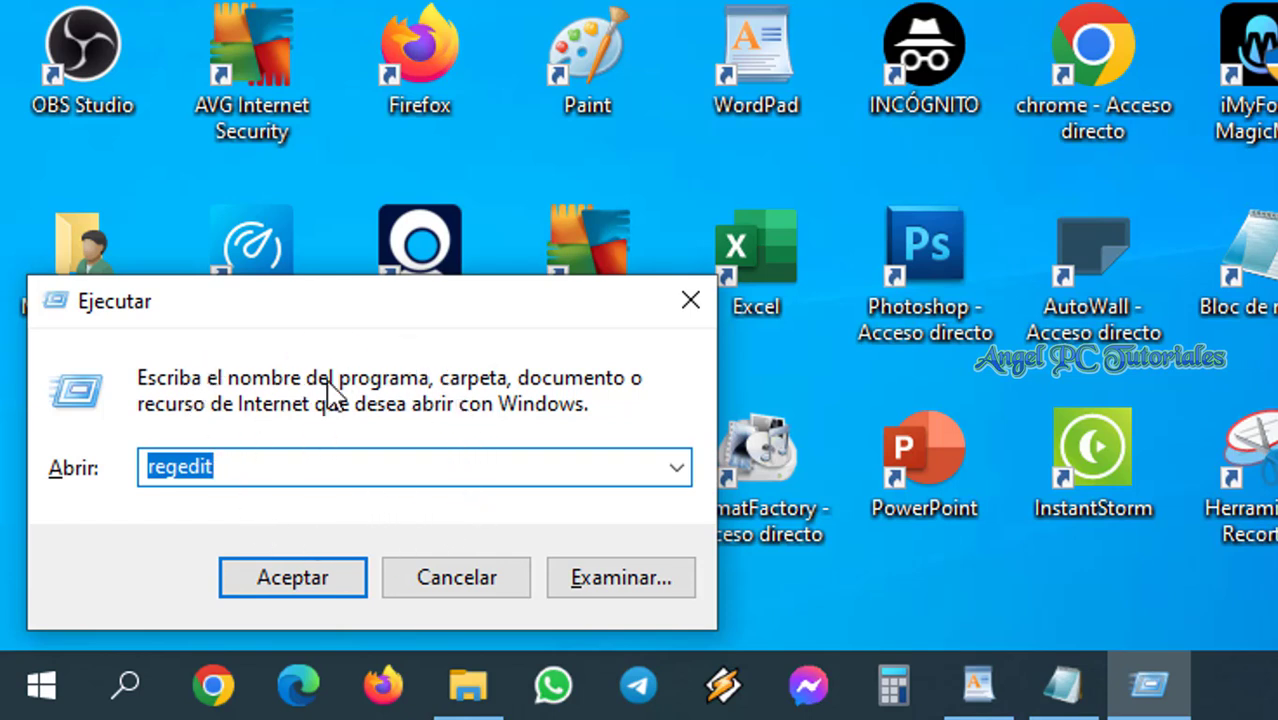
pyautogui.click(268, 470)
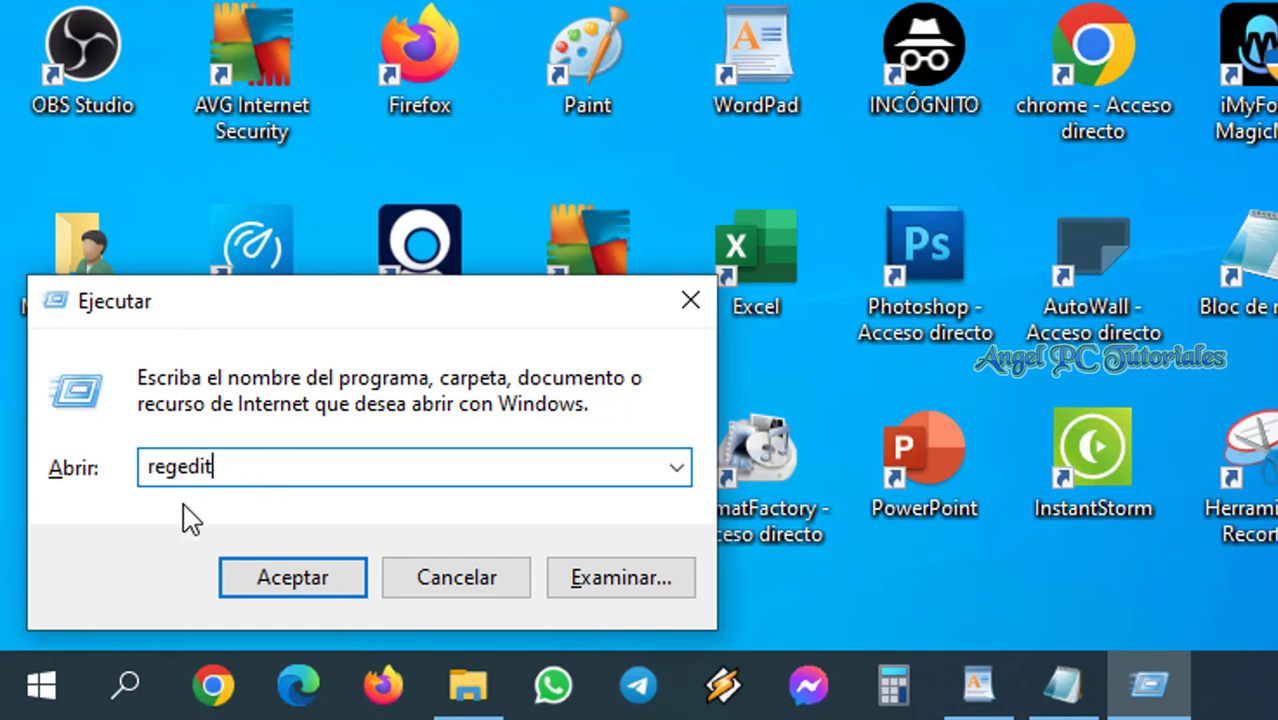
pyautogui.click(296, 580)
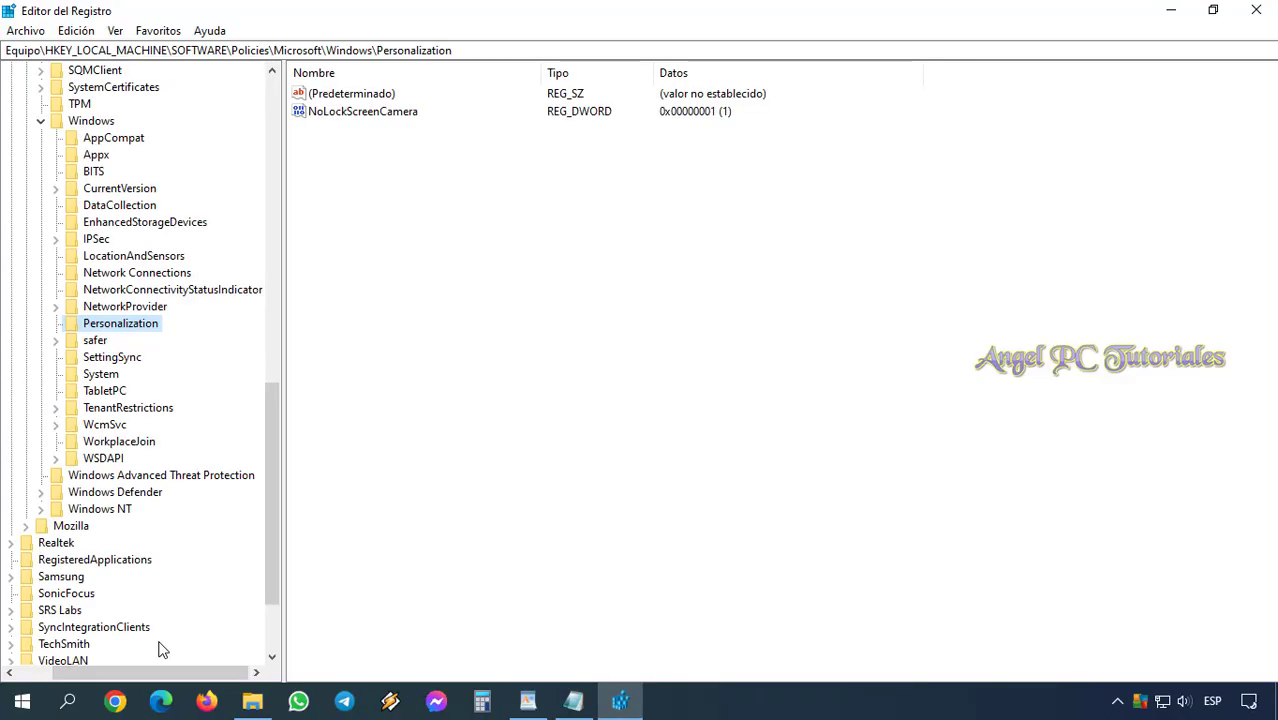
# Collapse the open registry branches from Personalization up to HKEY_LOCAL_MACHINE.
pyautogui.press('Left')
pyautogui.press('Left')
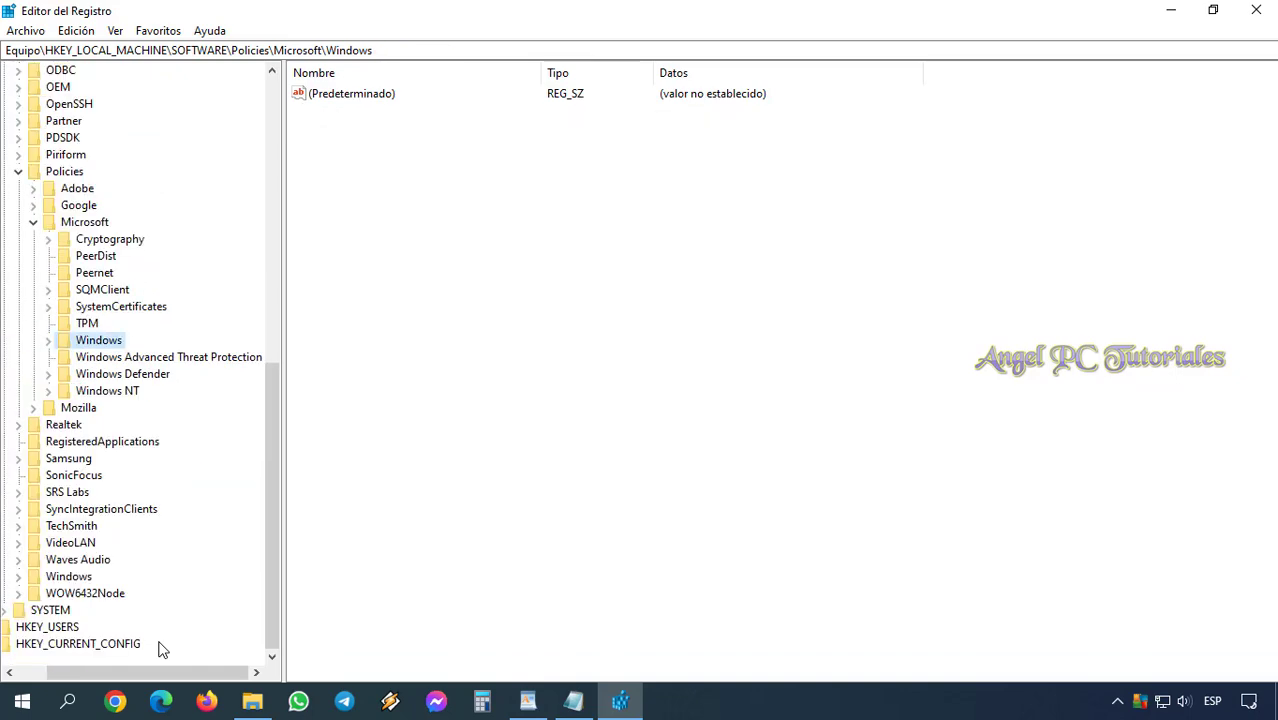
pyautogui.scroll(3, 160, 648)
pyautogui.press('Left')
pyautogui.press('Left')
pyautogui.press('Left')
pyautogui.press('Left')
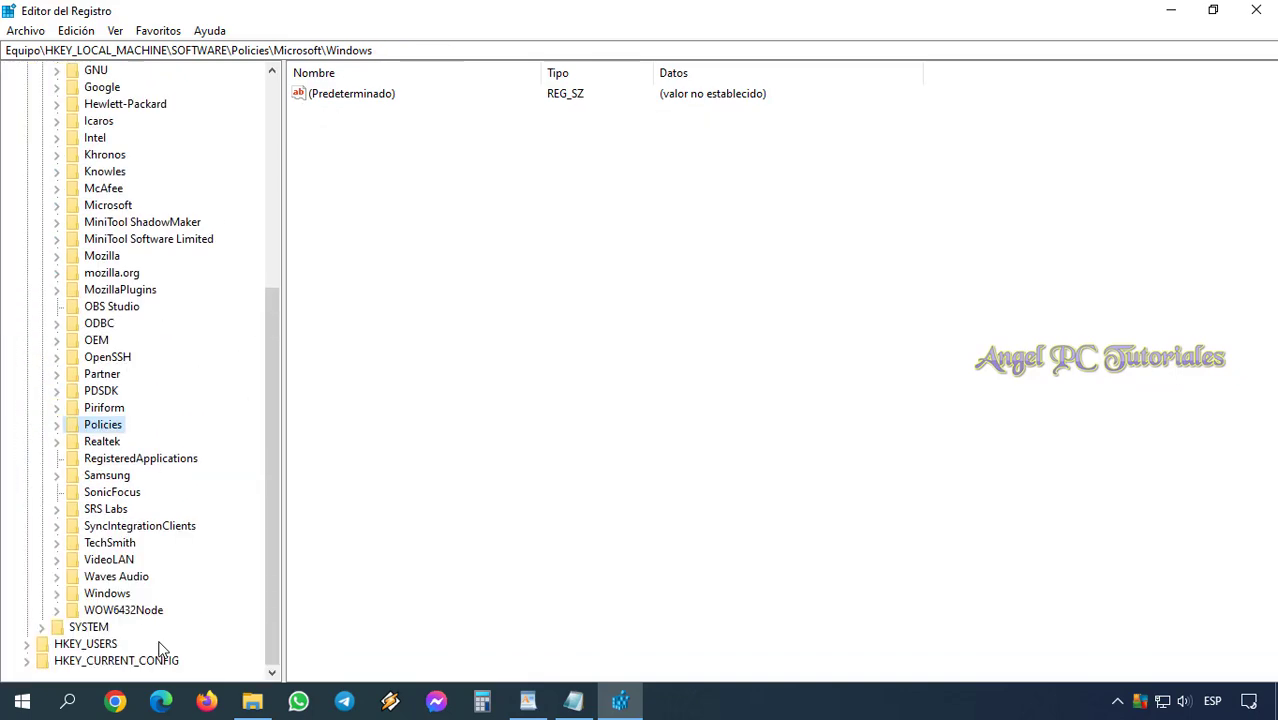
pyautogui.scroll(10, 160, 648)
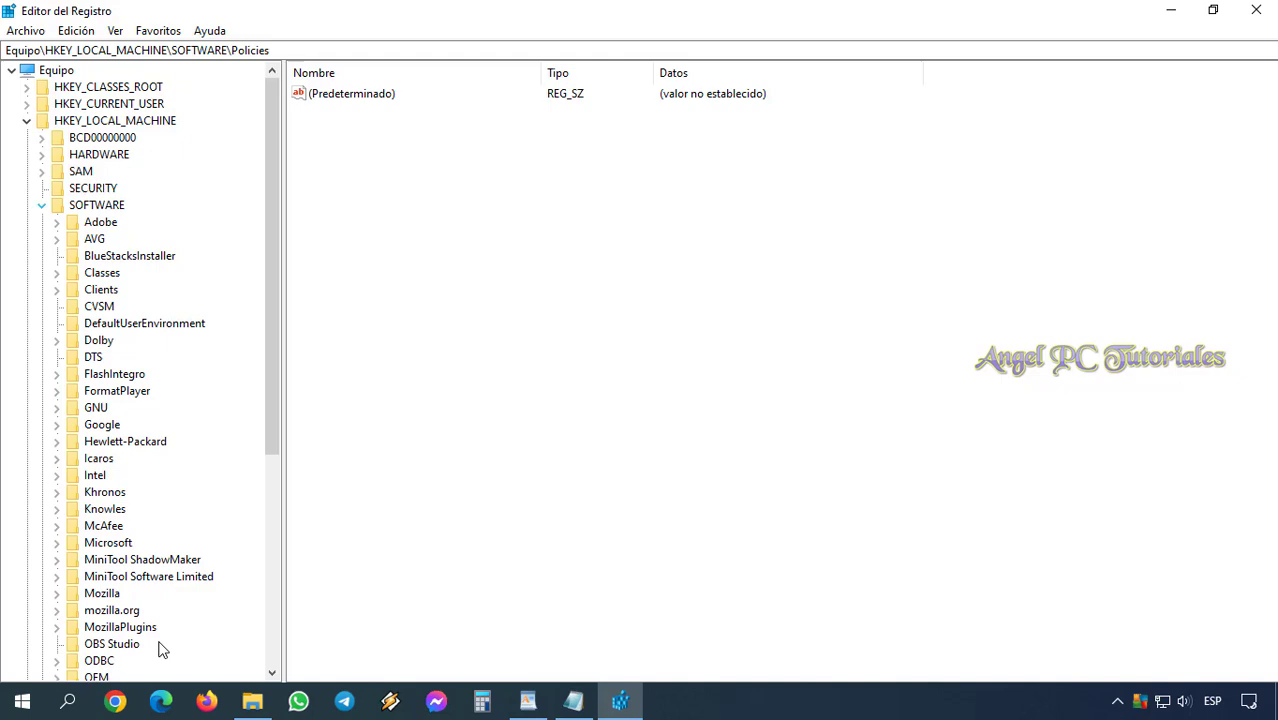
pyautogui.press('Left')
pyautogui.press('Left')
pyautogui.press('Left')
pyautogui.press('Left')
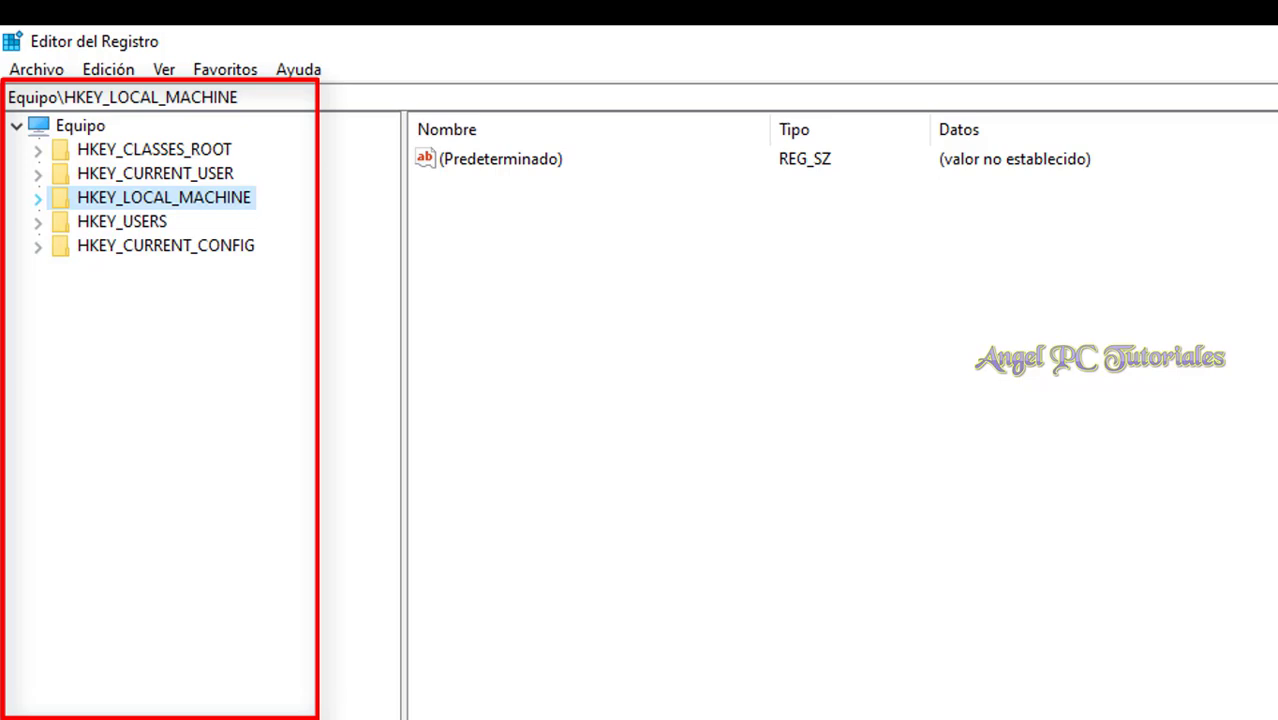
# Expand HKEY_LOCAL_MACHINE\SOFTWARE down to Policies\Microsoft\Windows and select the Windows key.
pyautogui.press('Right')
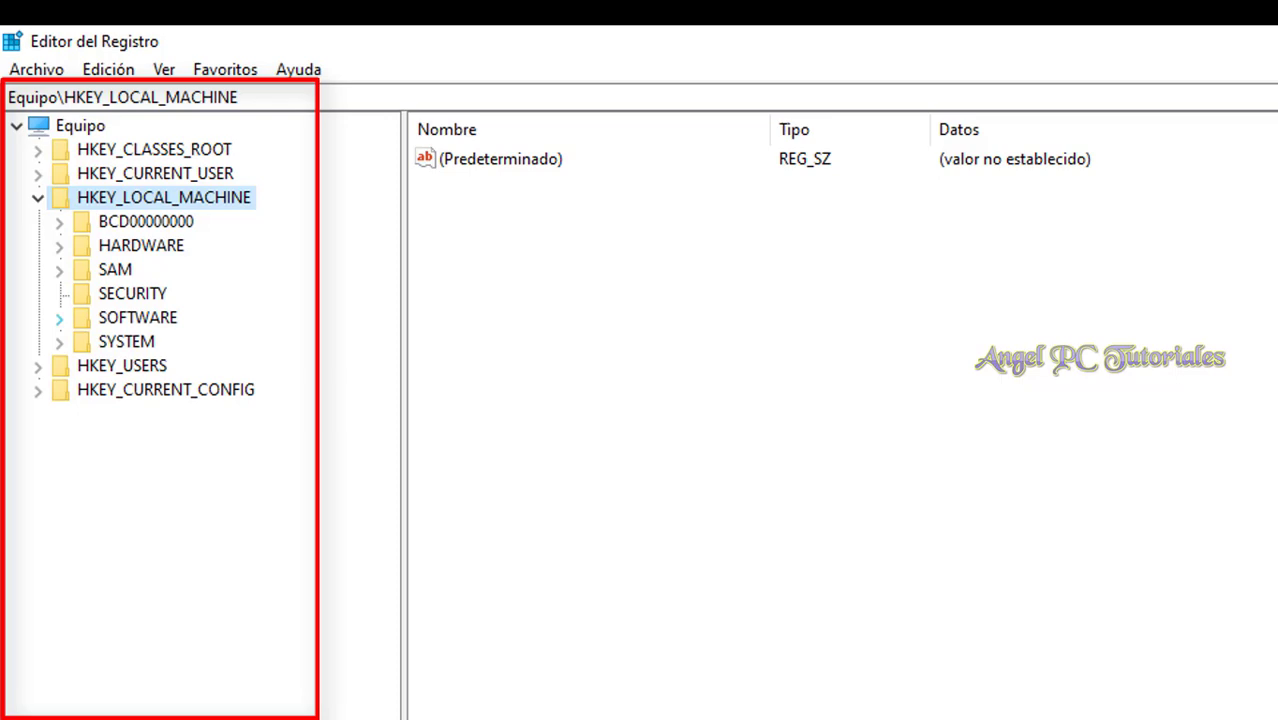
pyautogui.click(59, 317)
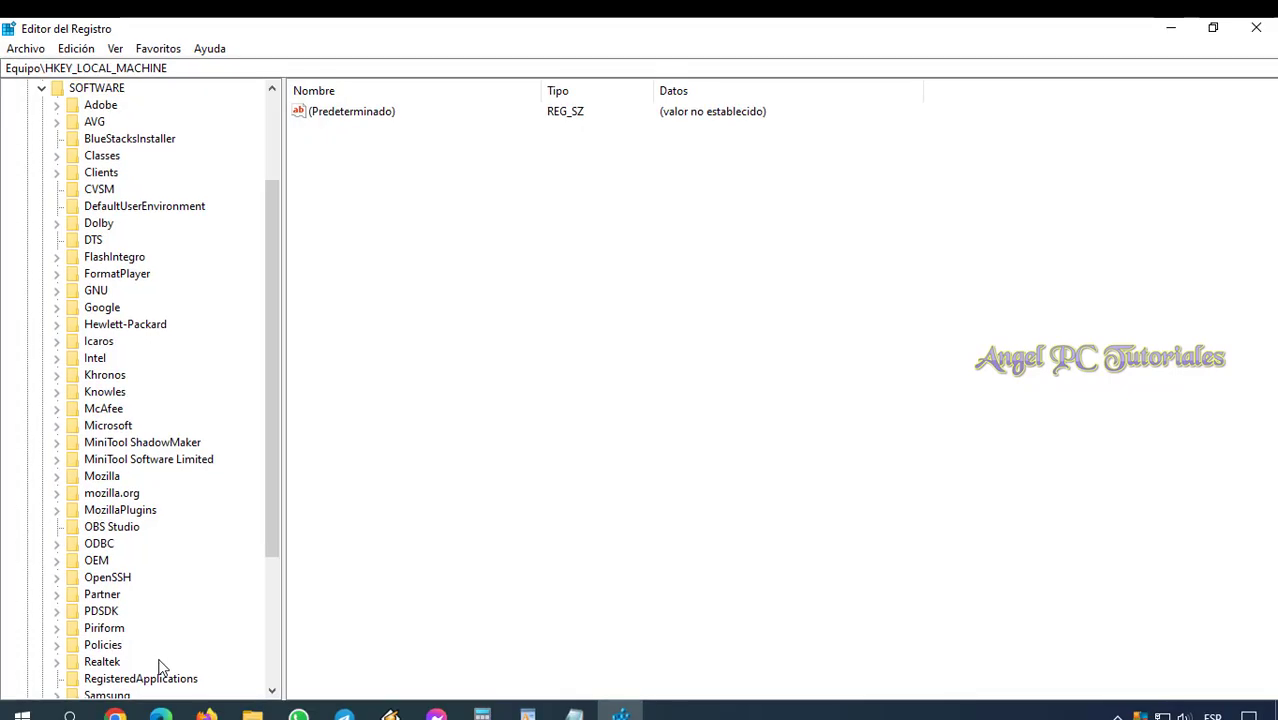
pyautogui.scroll(-1, 160, 667)
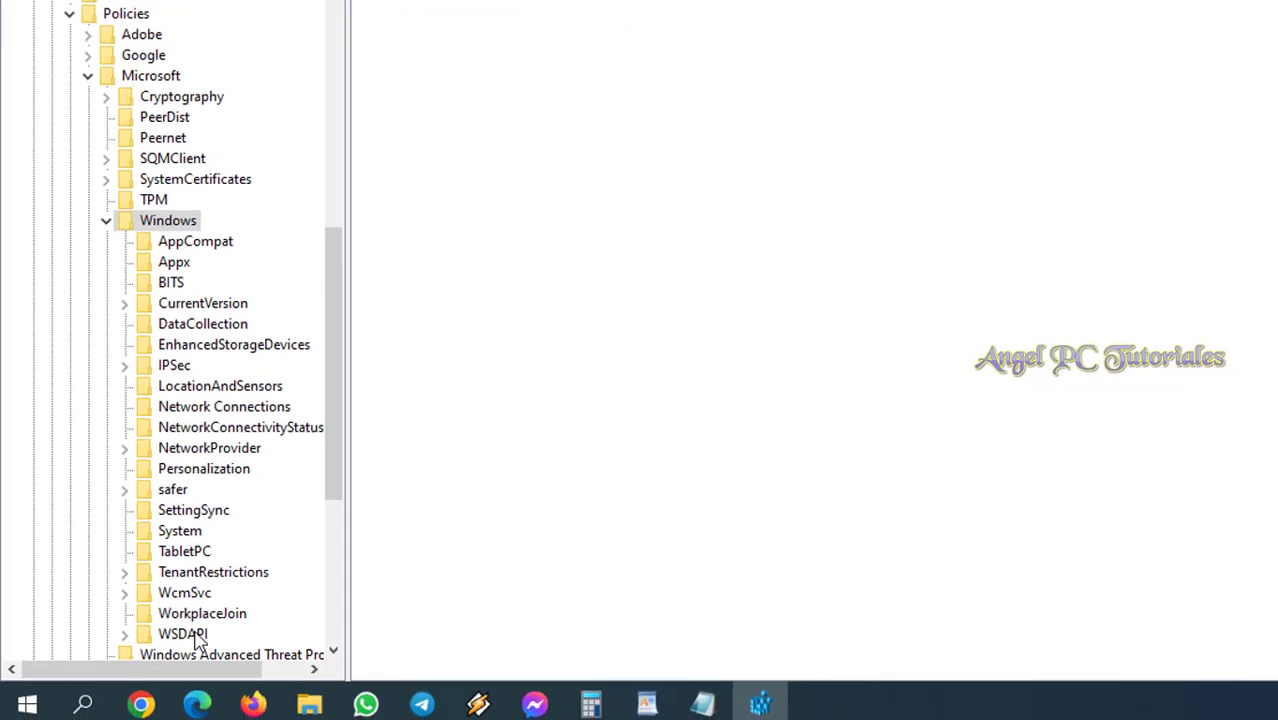
# Try to create a new key named Personalization under the Windows key.
pyautogui.hotkey('shift', 'F10')
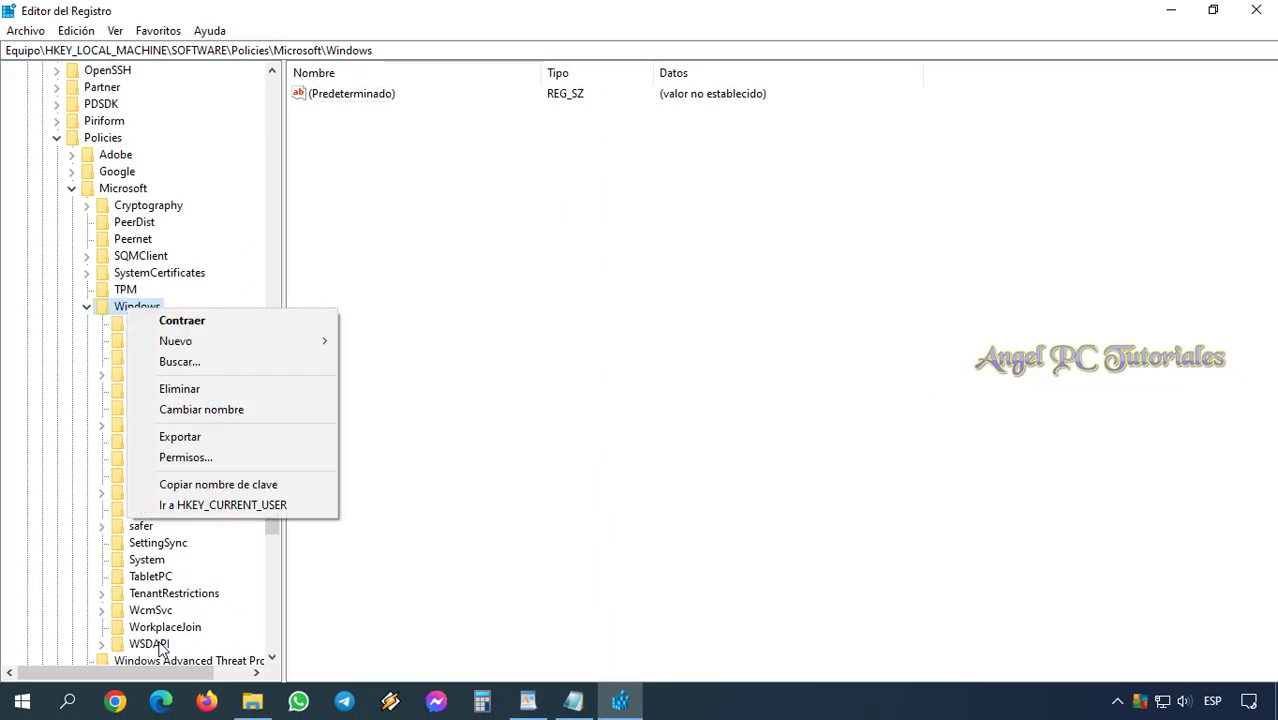
pyautogui.press('Down')
pyautogui.press('Down')
pyautogui.press('Right')
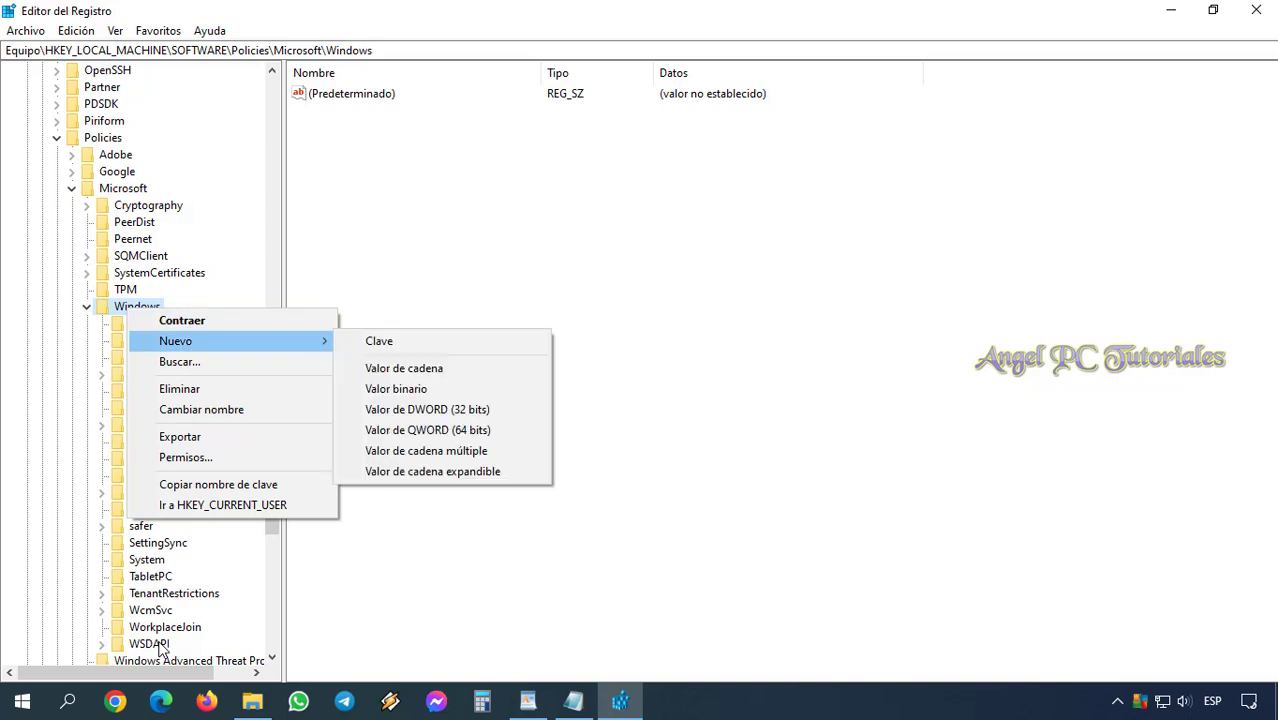
pyautogui.press('Down')
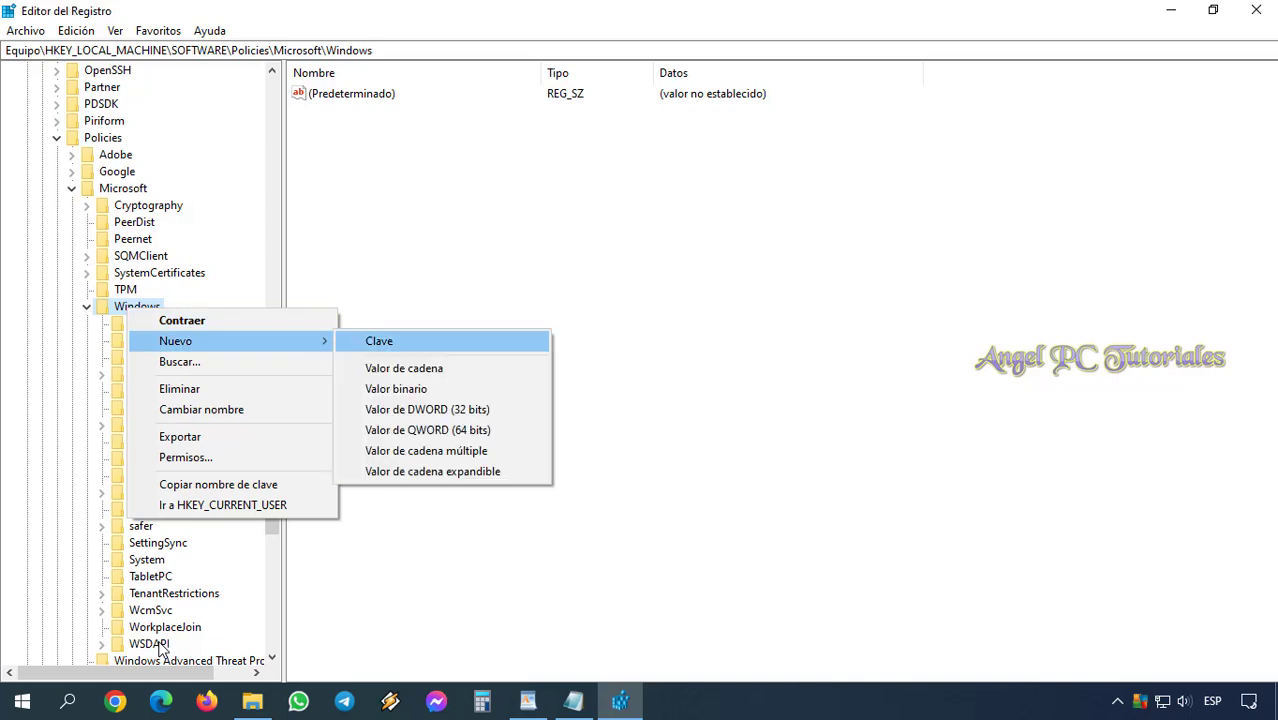
pyautogui.press('Return')
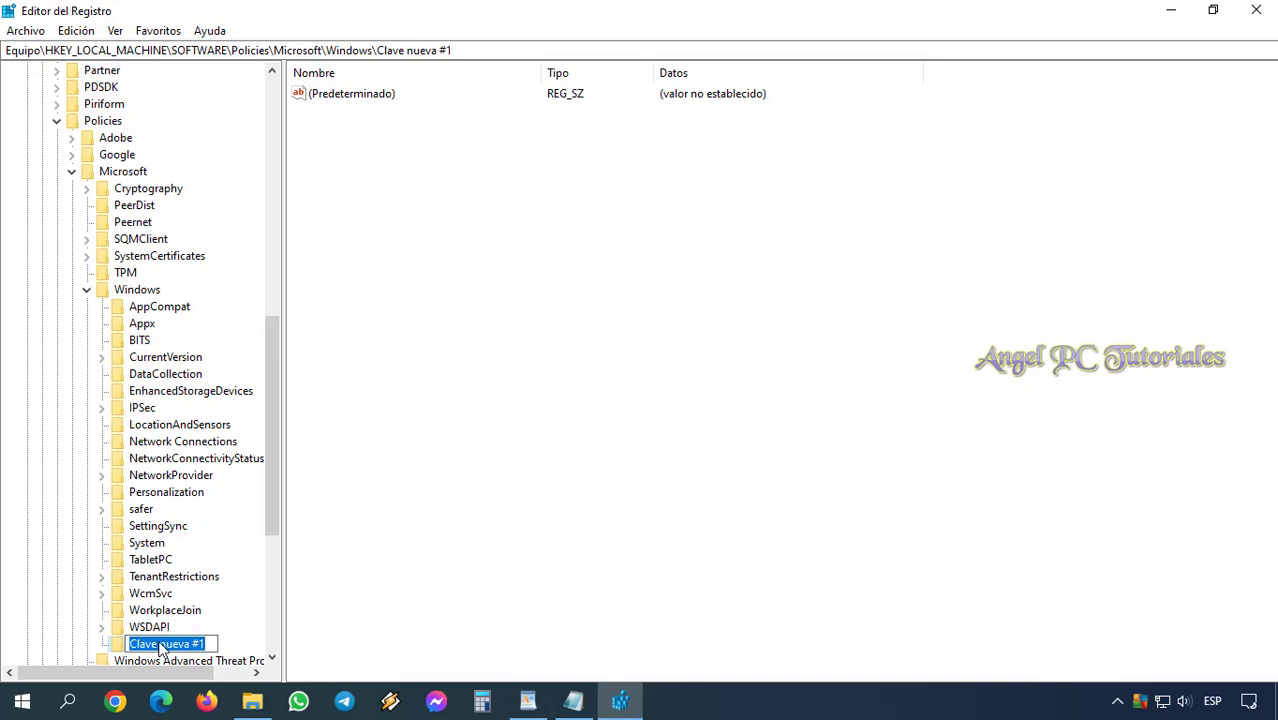
pyautogui.write('Pers')
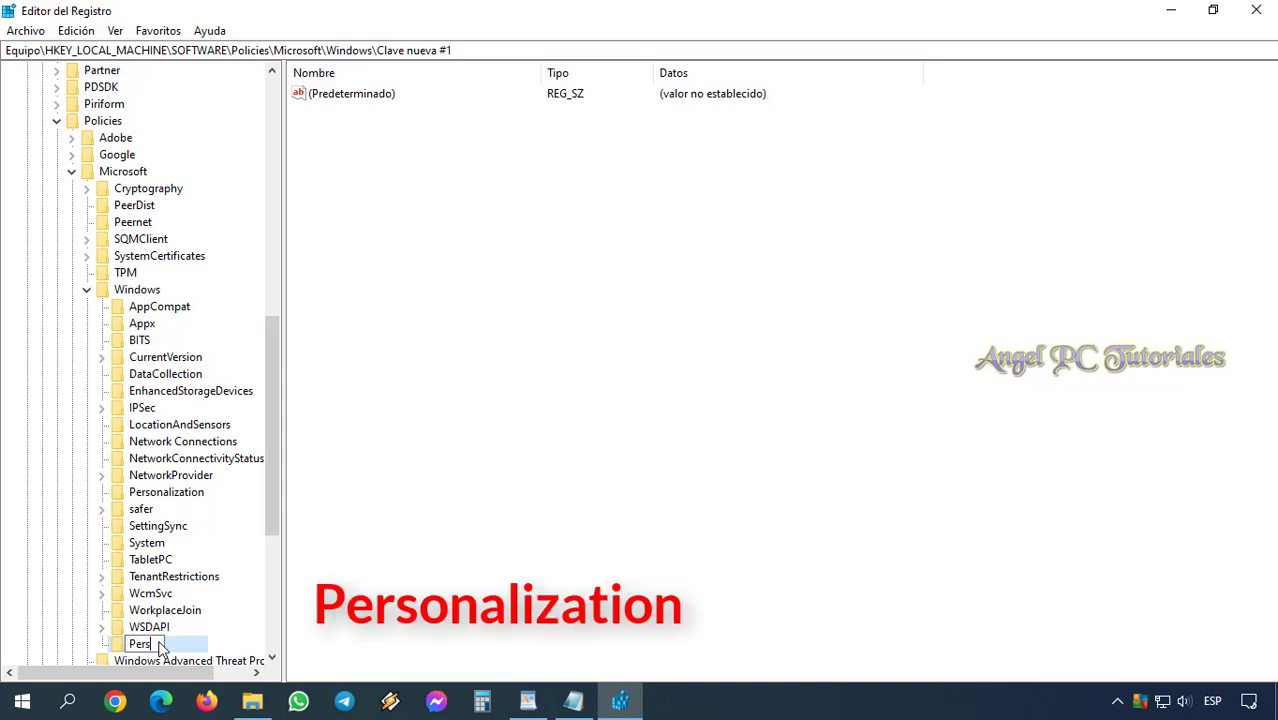
pyautogui.write('onalization')
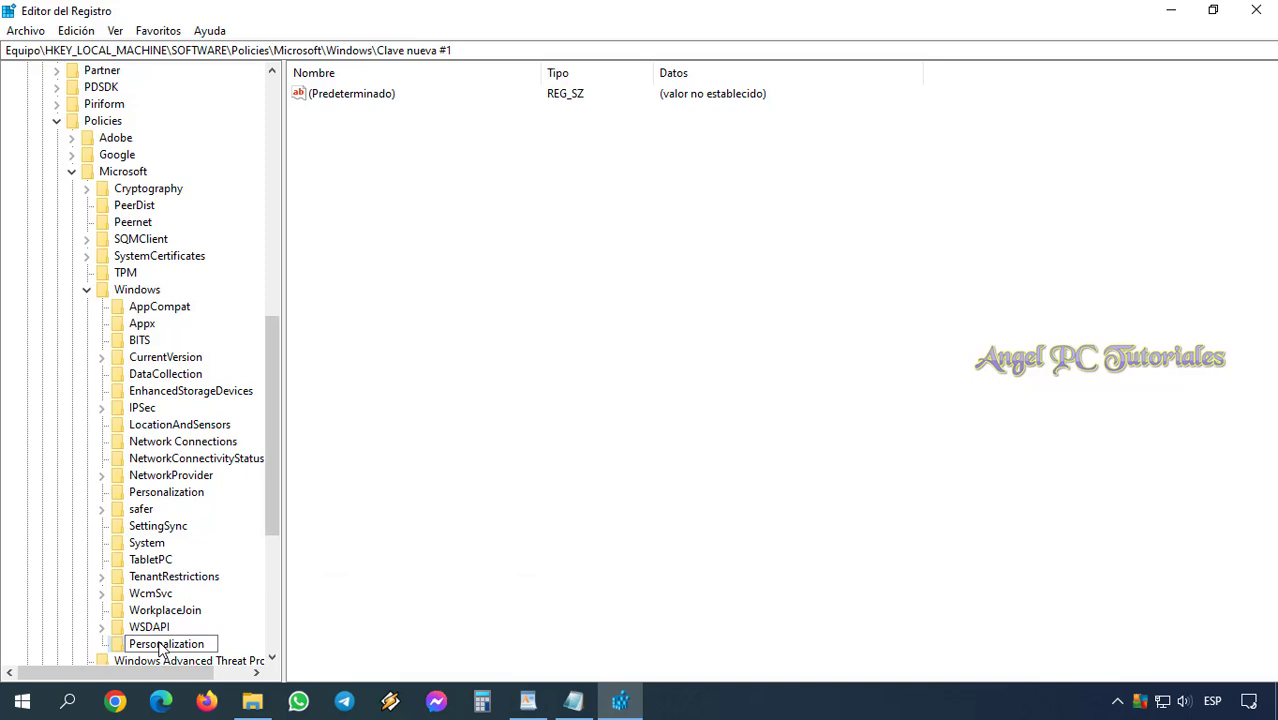
pyautogui.press('Return')
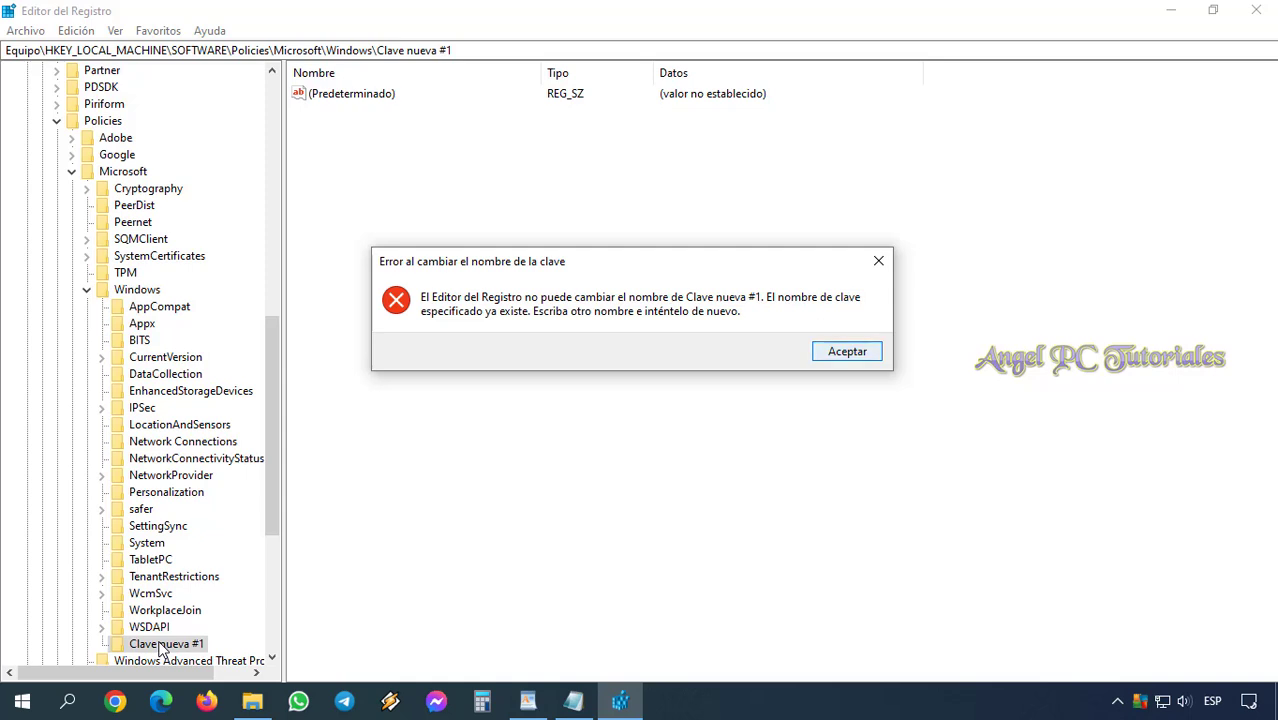
pyautogui.press('Return')
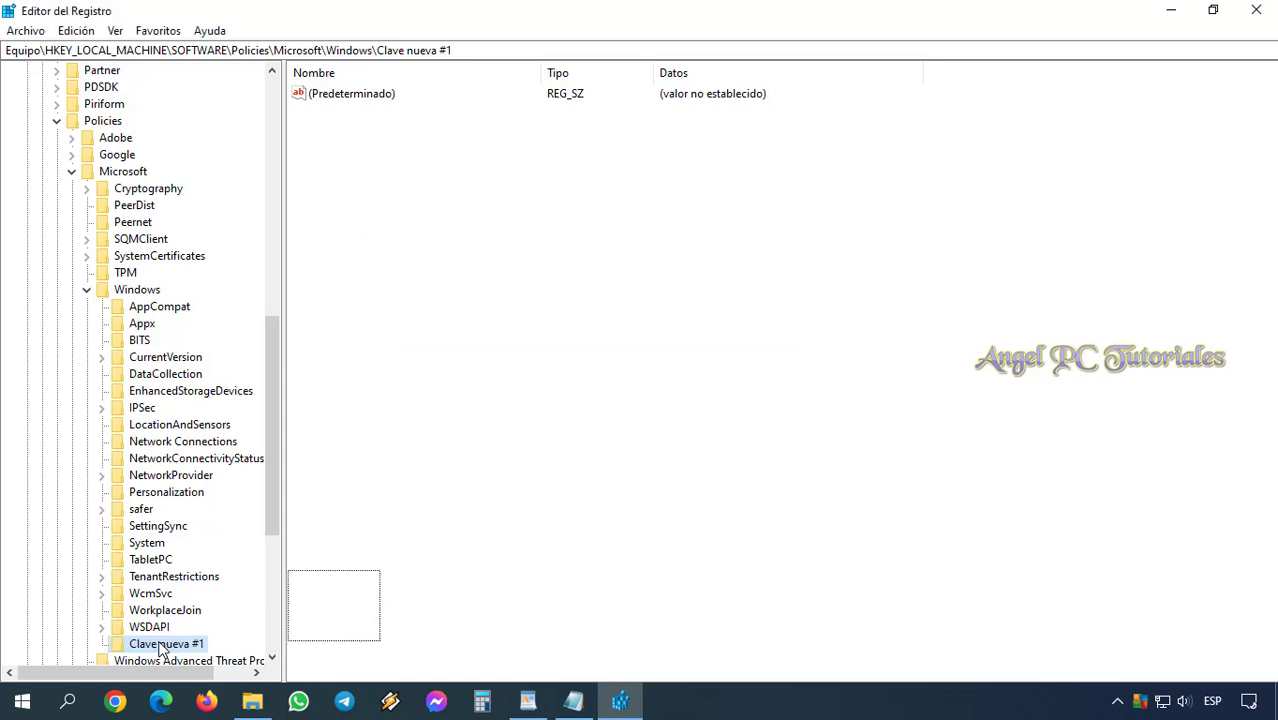
# Delete the newly added key at the end of the Windows branch and confirm the deletion.
pyautogui.rightClick(160, 645)
pyautogui.press('Up')
pyautogui.press('Up')
pyautogui.press('Up')
pyautogui.press('Up')
pyautogui.press('Up')
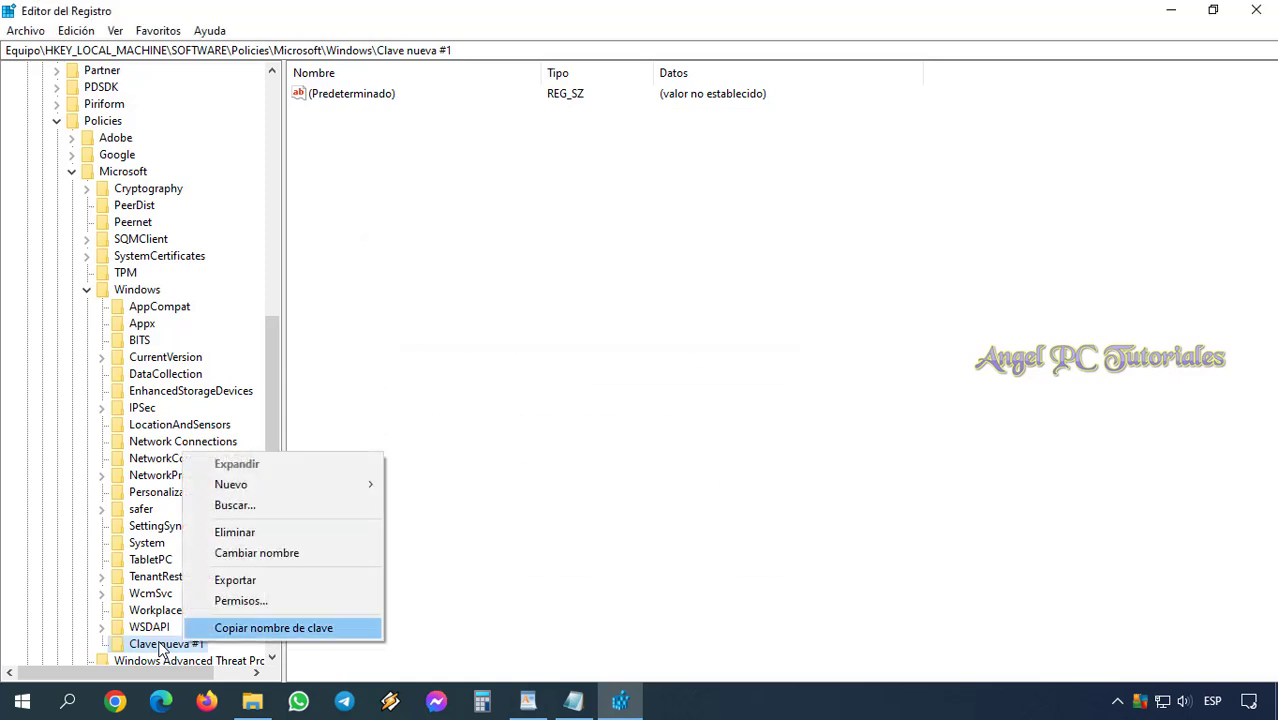
pyautogui.press('Return')
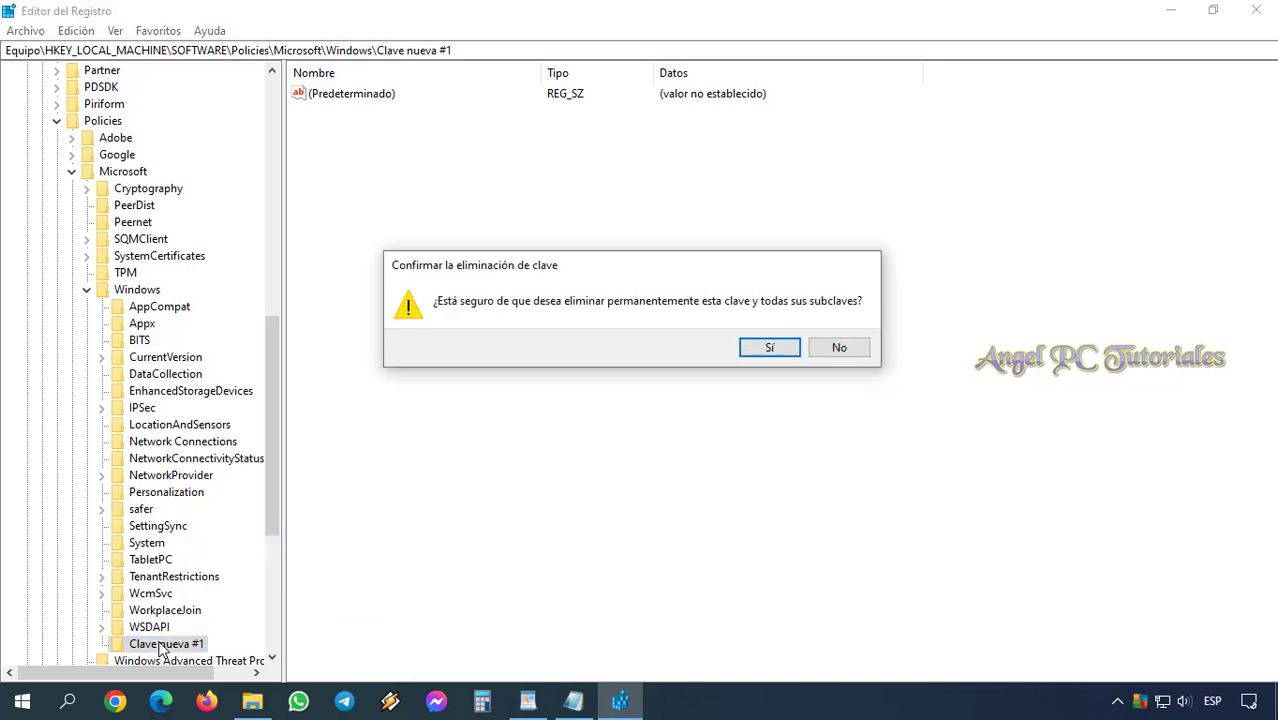
pyautogui.press('Return')
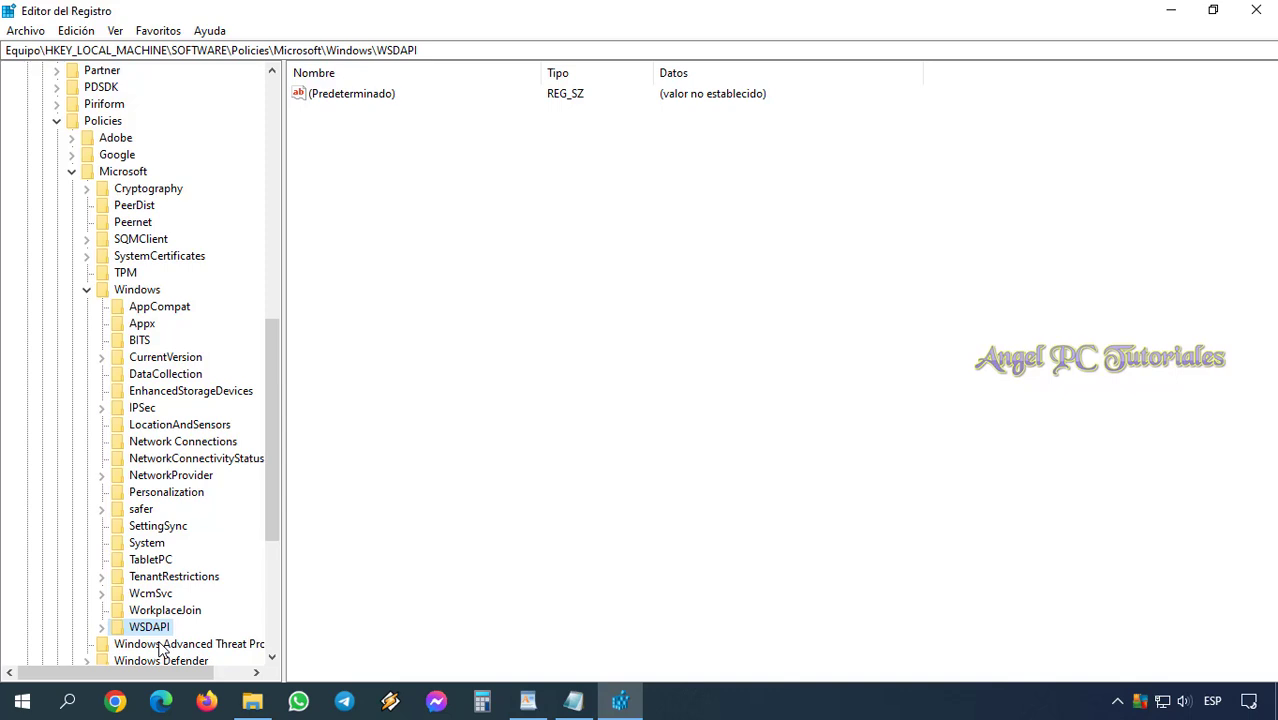
# Select the existing Personalization key under Policies\Microsoft\Windows.
pyautogui.press('Up')
pyautogui.press('Up')
pyautogui.press('Up')
pyautogui.press('Up')
pyautogui.press('Up')
pyautogui.press('Up')
pyautogui.press('Up')
pyautogui.press('Up')
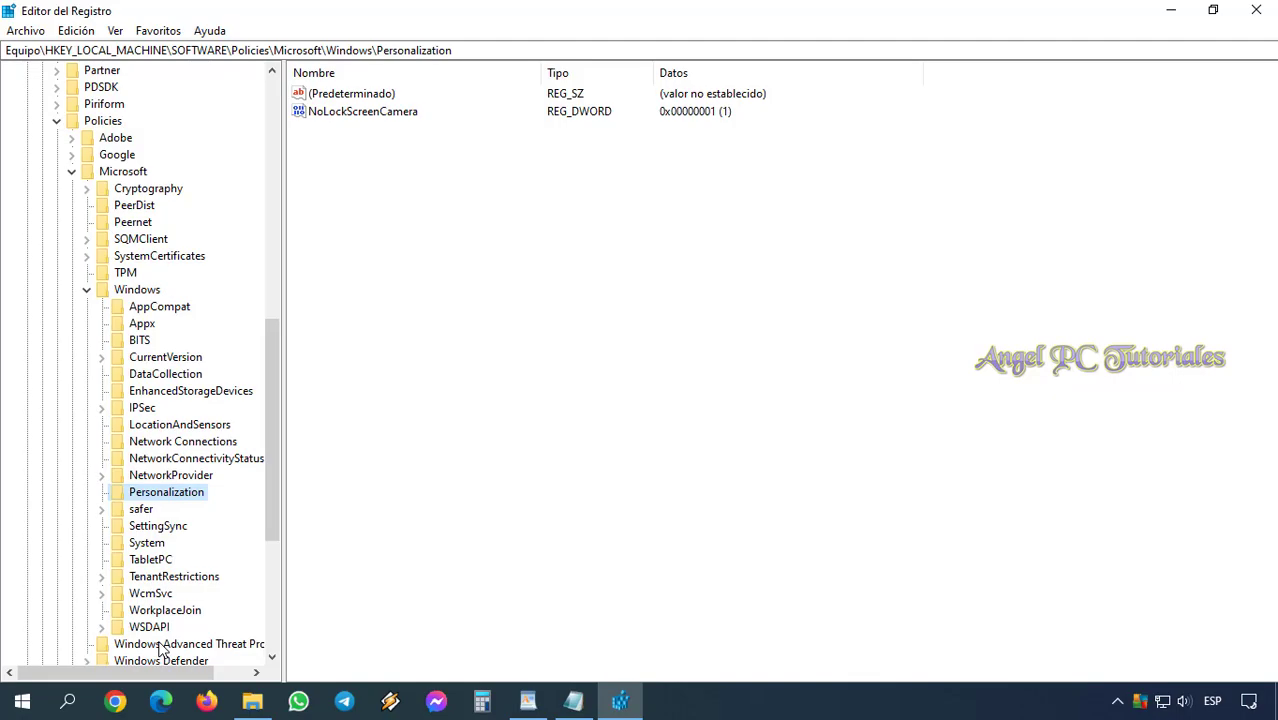
# Create a new DWORD (32-bit) value in the Personalization key, keeping its default name.
pyautogui.press('Tab')
pyautogui.hotkey('shift', 'F10')
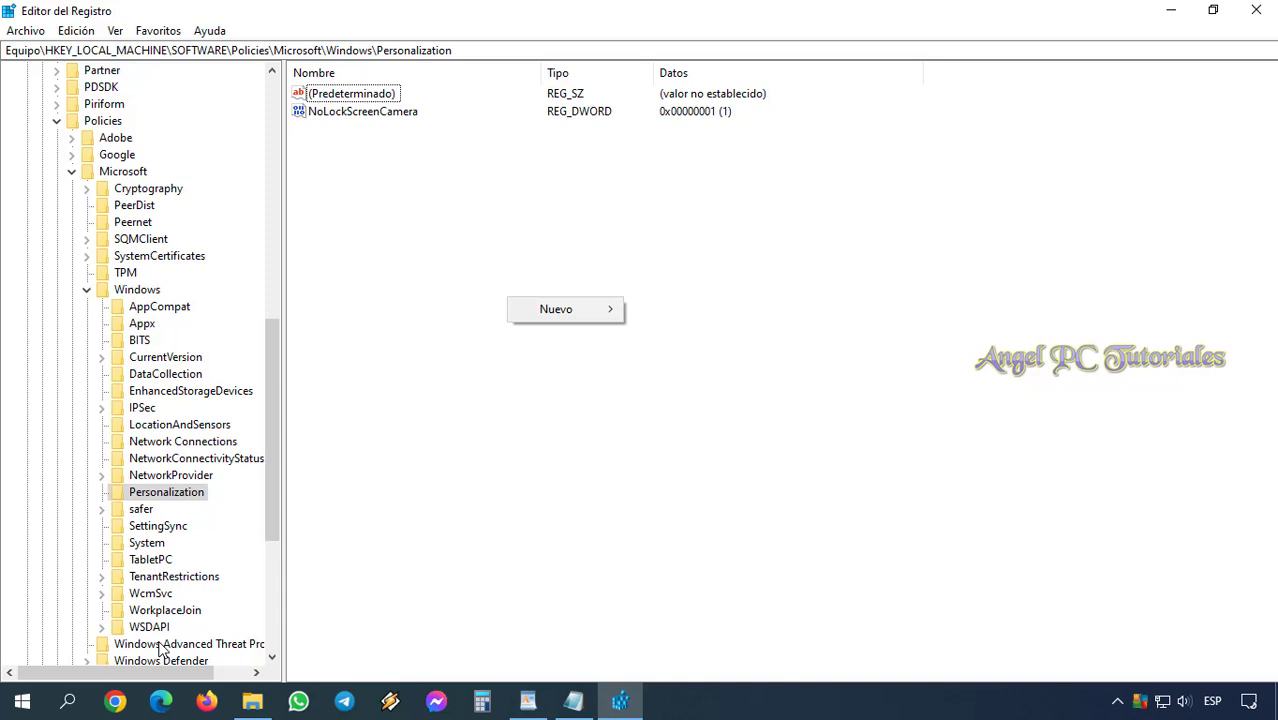
pyautogui.press('Down')
pyautogui.press('Right')
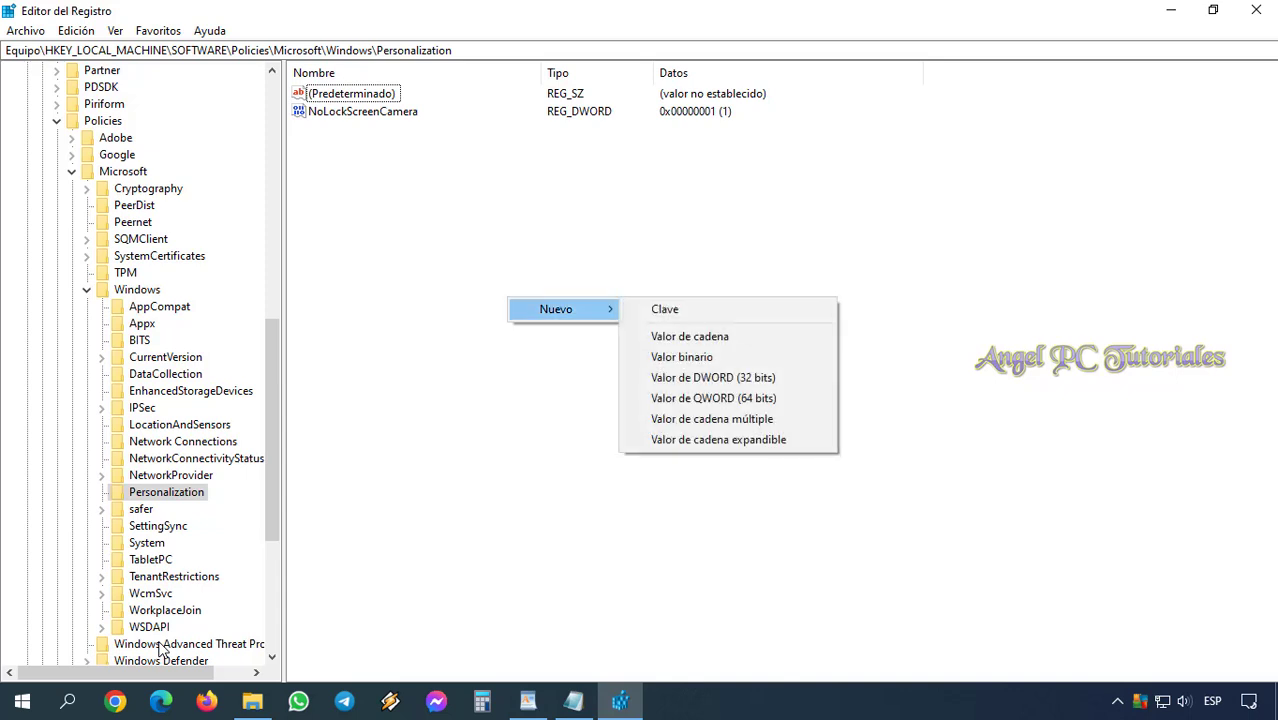
pyautogui.press('Down')
pyautogui.press('Down')
pyautogui.press('Down')
pyautogui.press('Down')
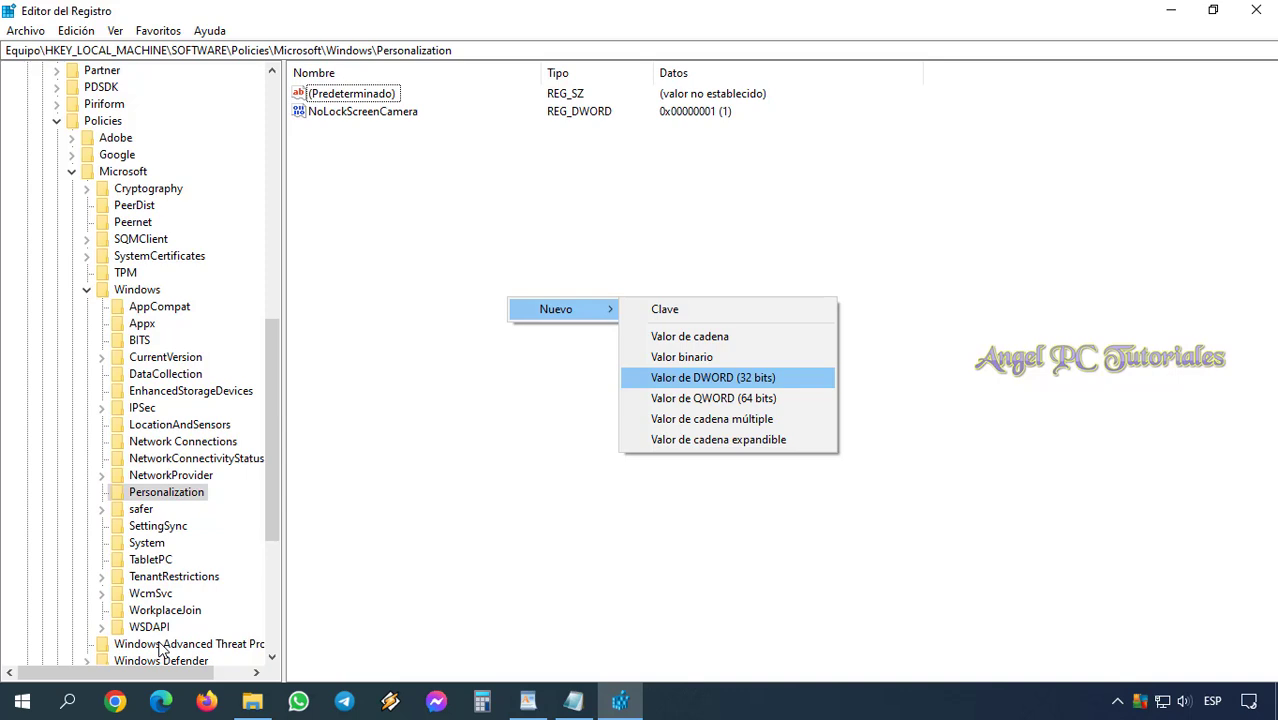
pyautogui.press('Return')
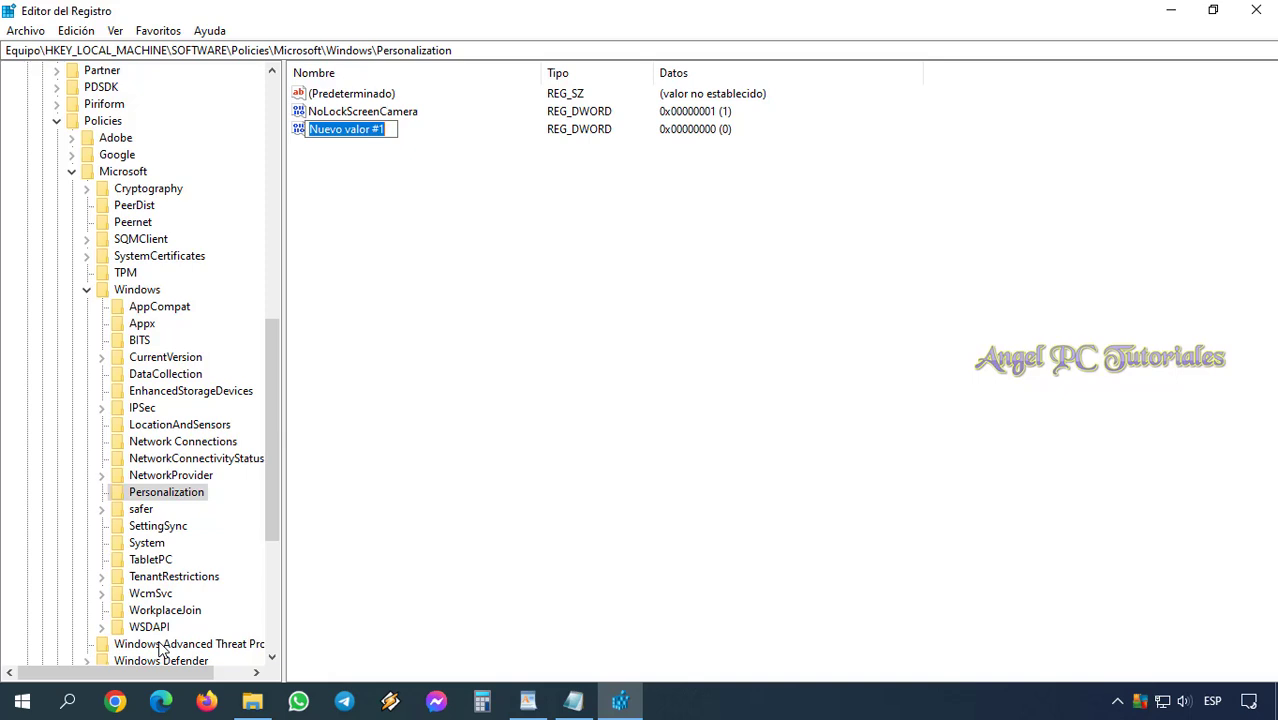
pyautogui.press('Return')
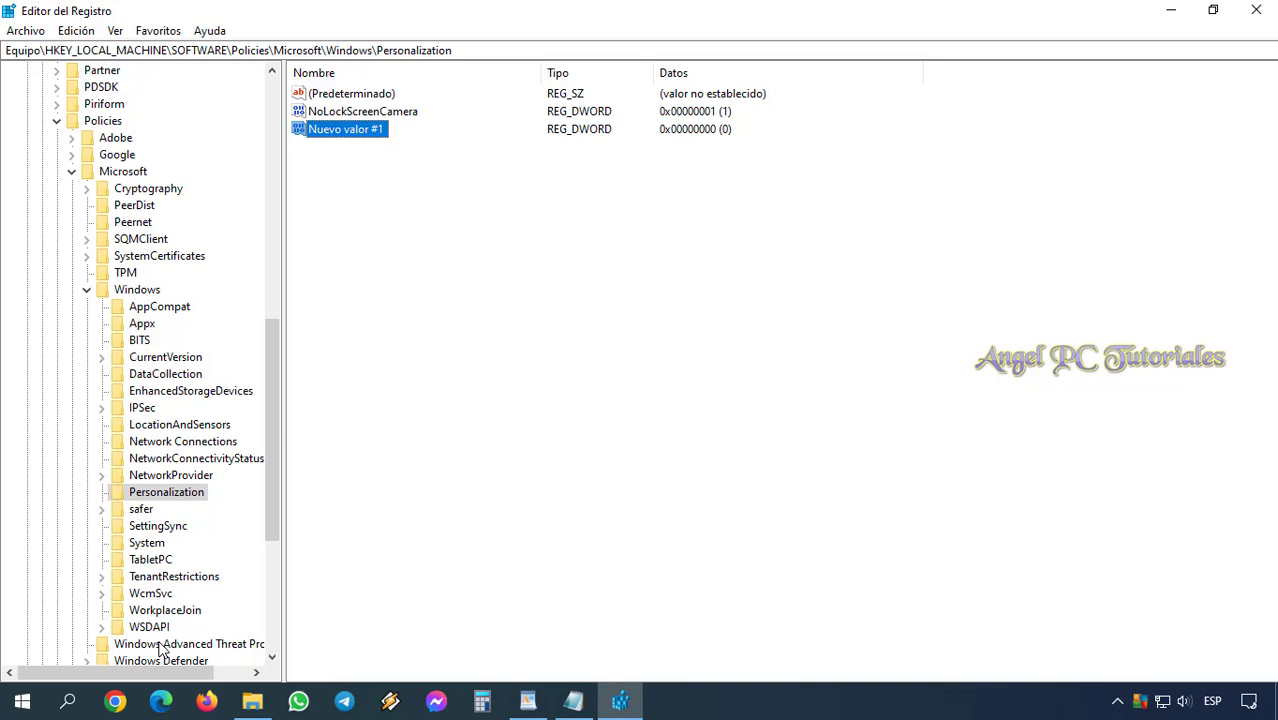
pyautogui.hotkey('shift', 'F10')
pyautogui.press('Down')
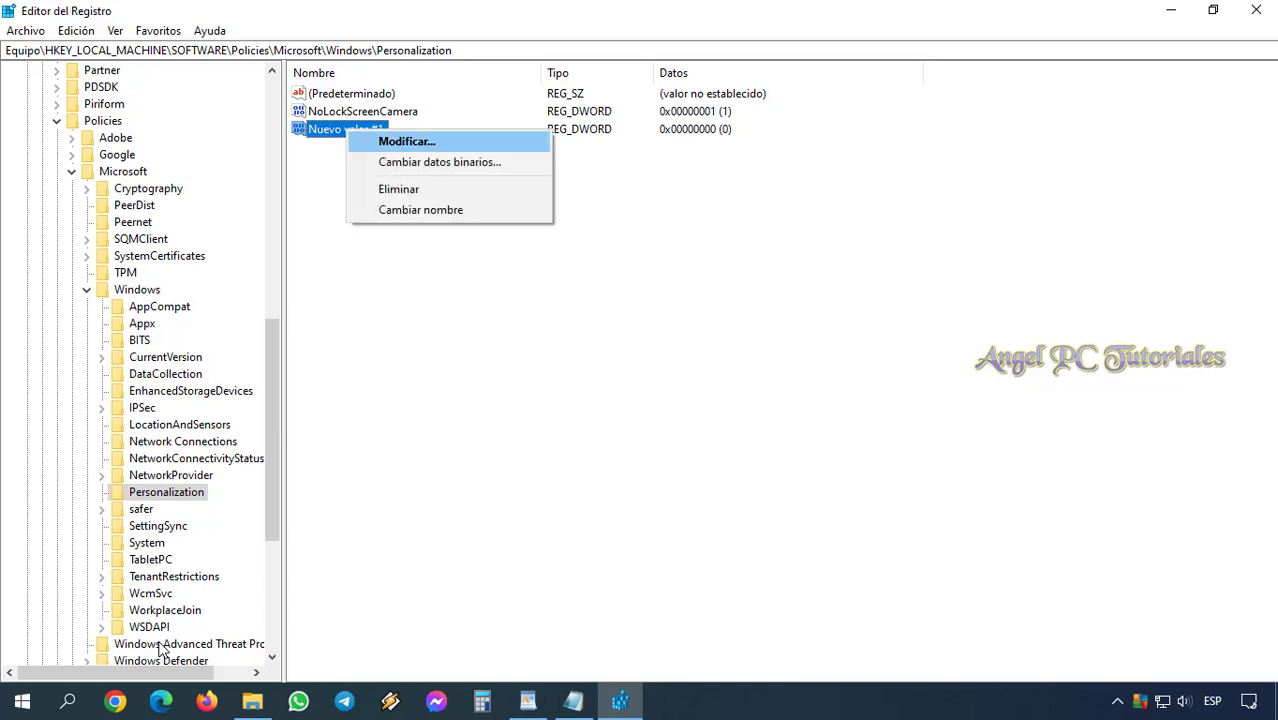
pyautogui.press('Down')
pyautogui.press('Down')
pyautogui.press('Down')
pyautogui.press('Return')
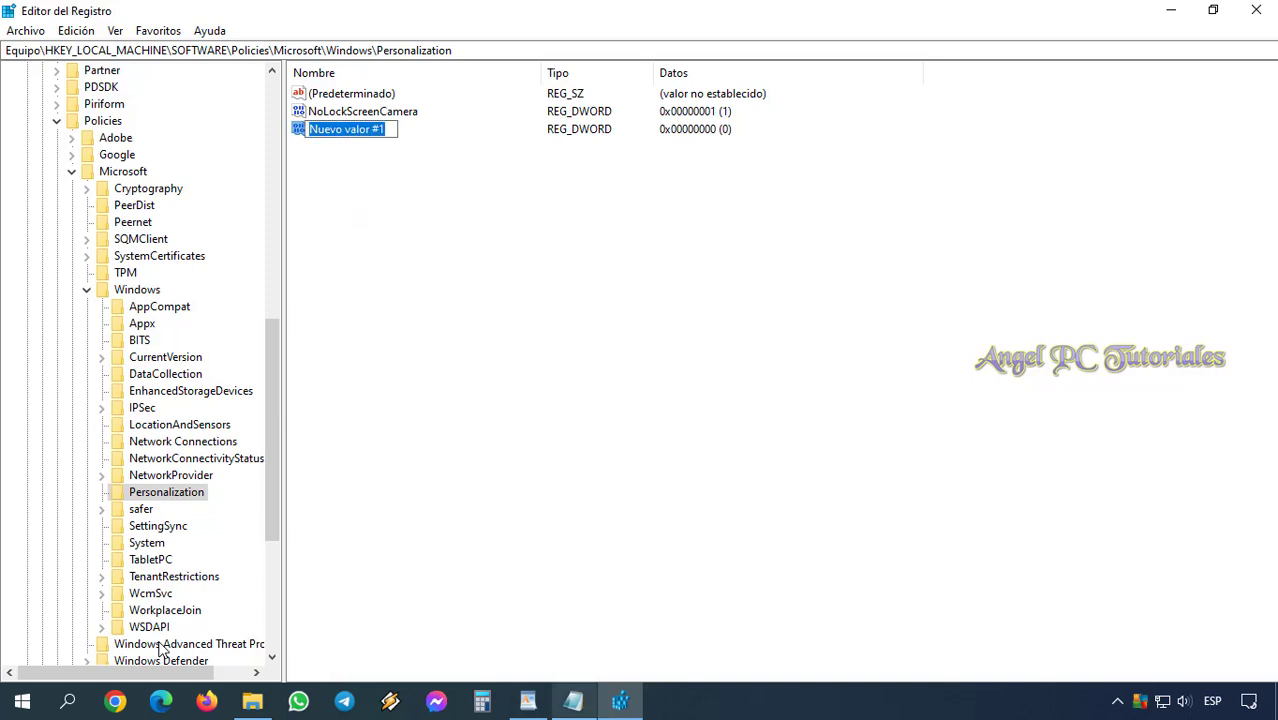
# Switch to the Notepad note, copy the text NoLockScreen, and minimize the note to return to the Registry Editor.
pyautogui.click(571, 698)
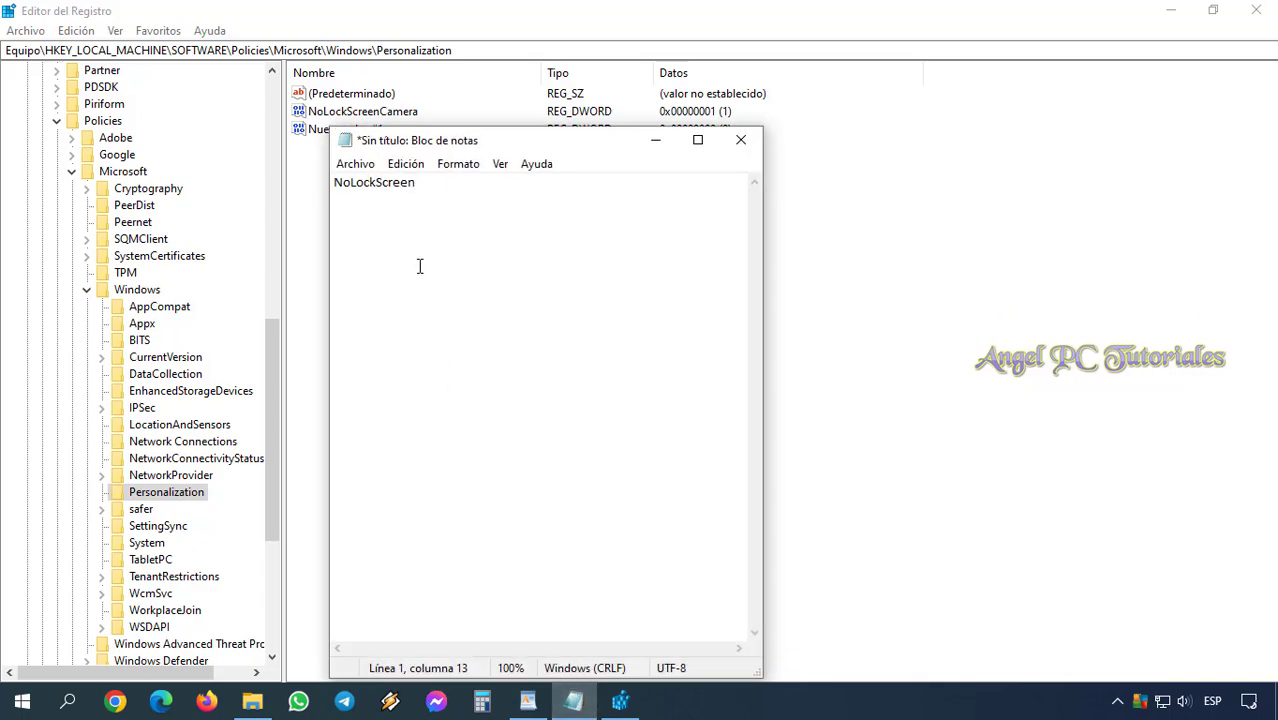
pyautogui.moveTo(419, 188); pyautogui.dragTo(330, 193)
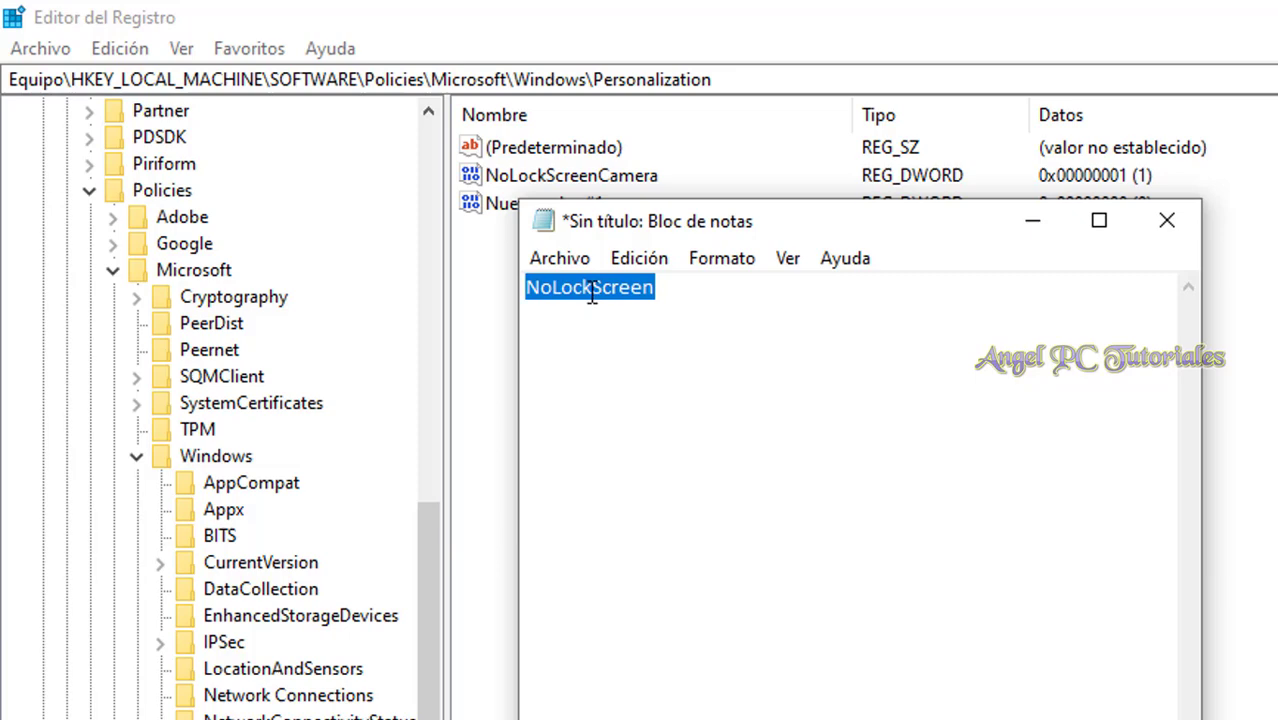
pyautogui.rightClick(590, 290)
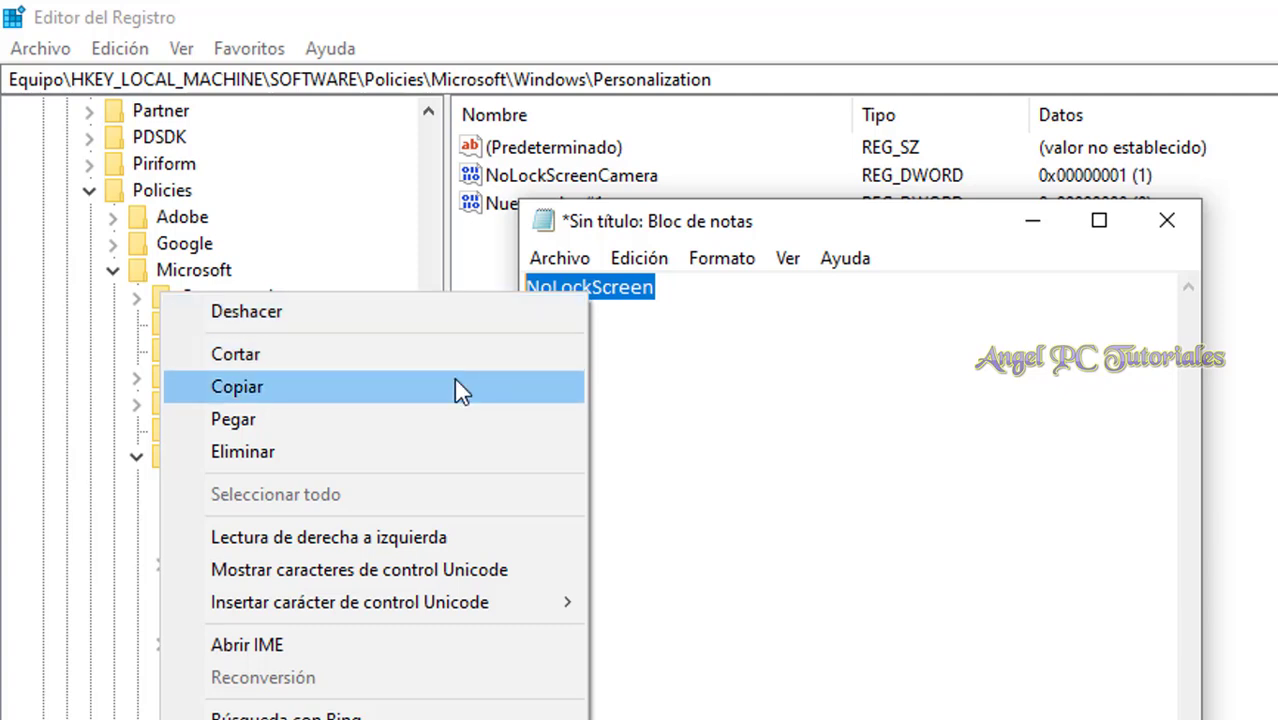
pyautogui.click(456, 386)
pyautogui.click(1031, 221)
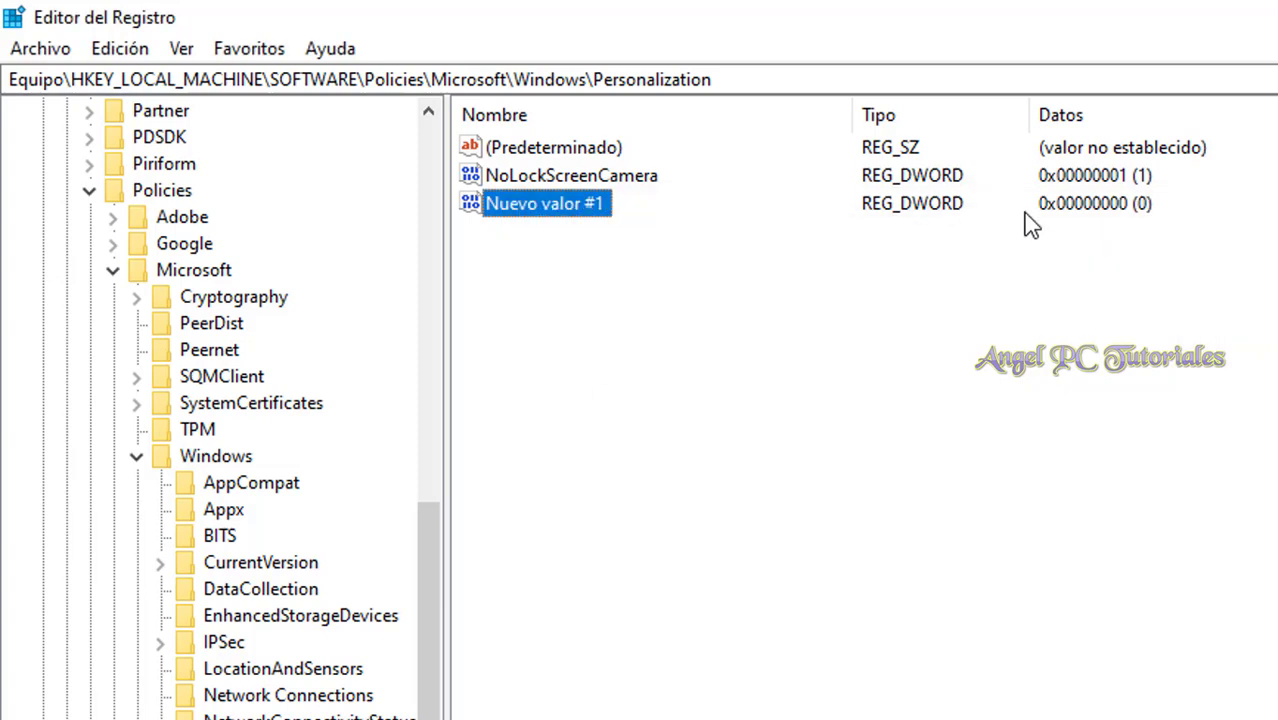
# Rename the new DWORD value in the Personalization key as NoLockScreen.
pyautogui.hotkey('shift', 'F10')
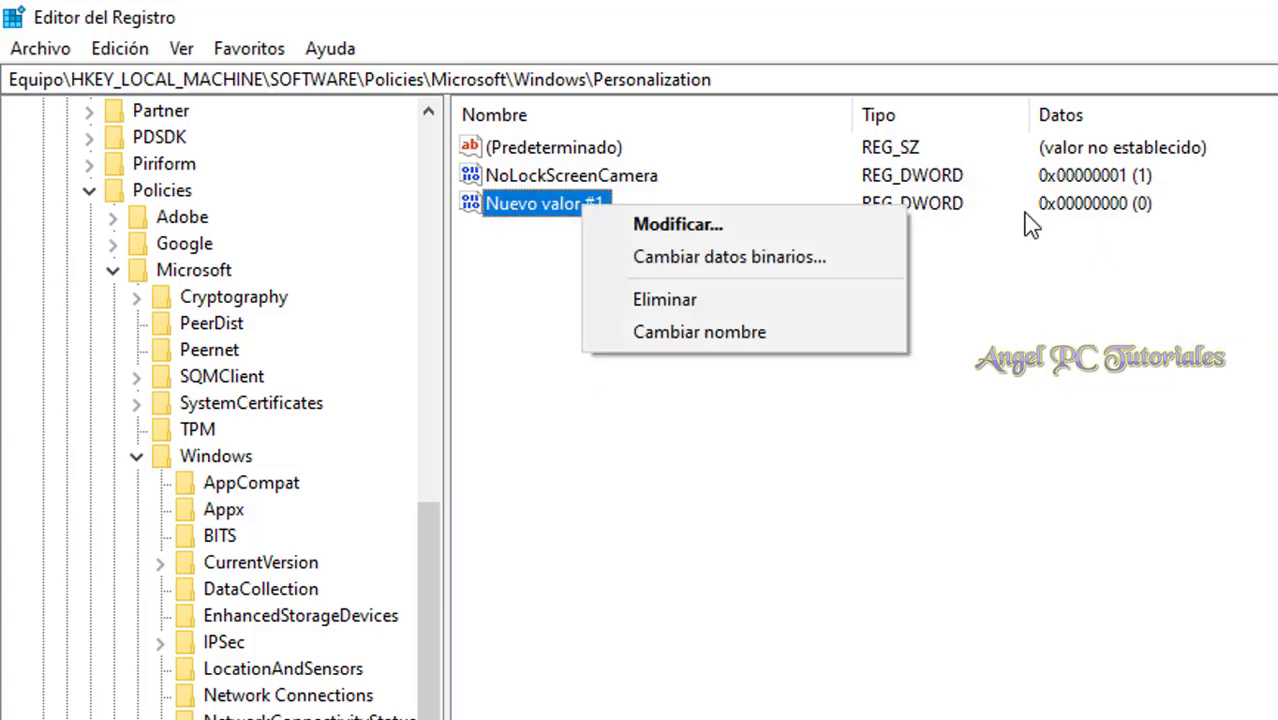
pyautogui.press('Down')
pyautogui.press('Down')
pyautogui.press('Down')
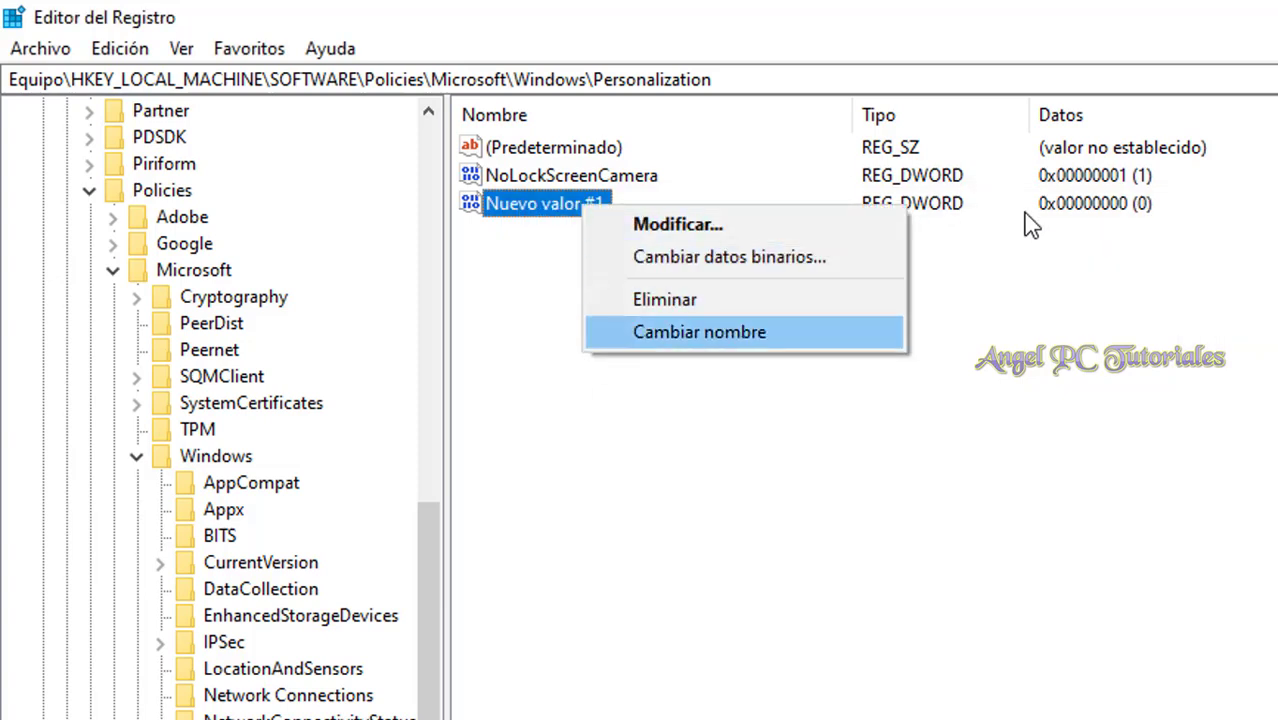
pyautogui.press('Return')
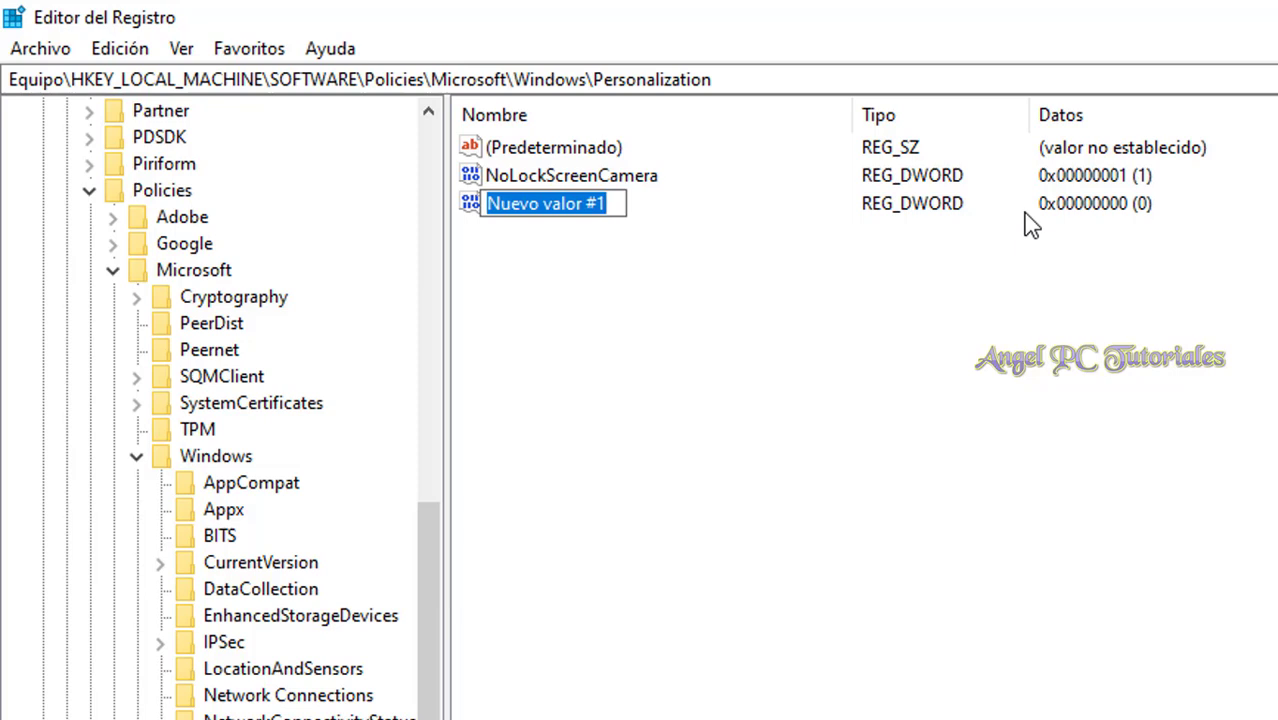
pyautogui.write('NoLockScreen')
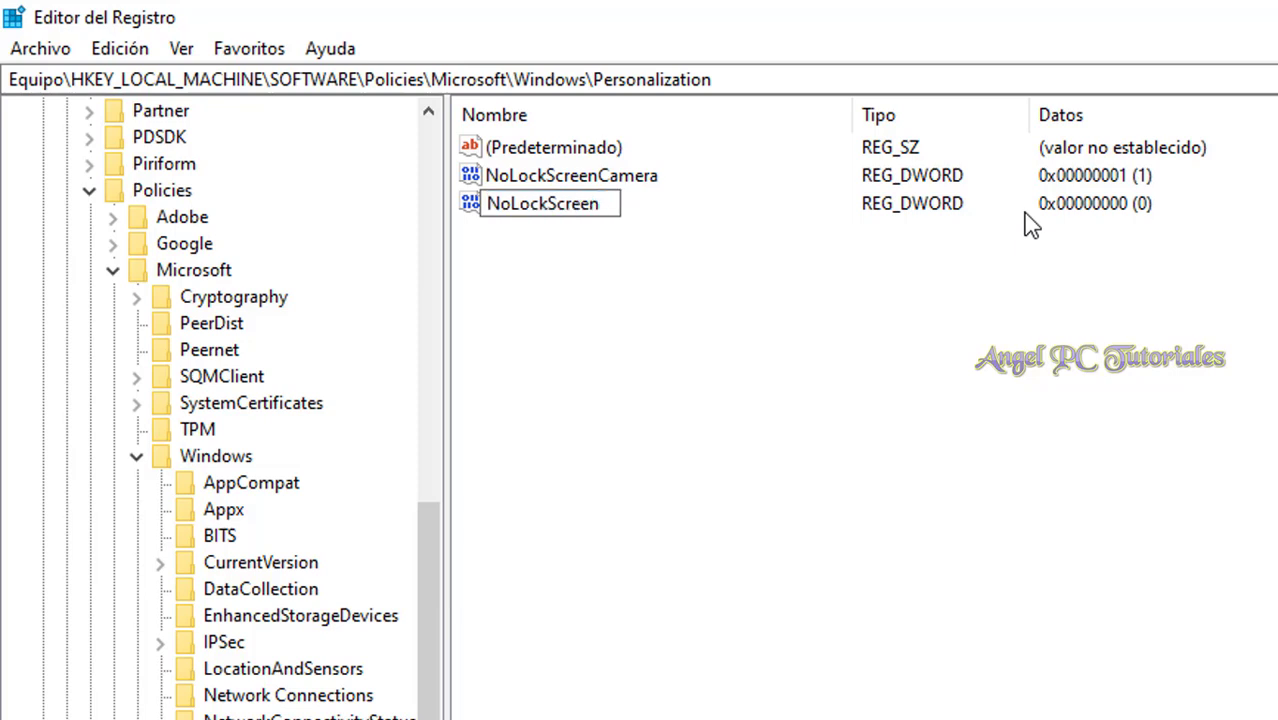
pyautogui.press('Return')
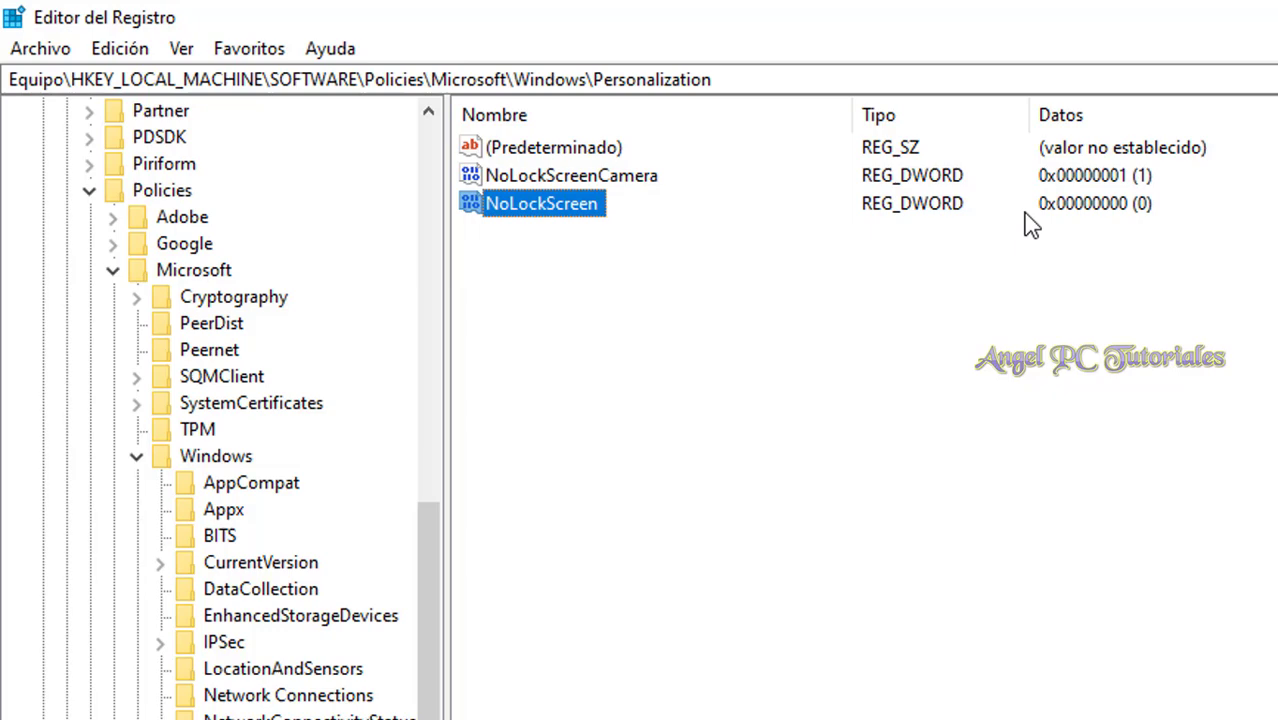
# Set the value data of NoLockScreen to 1 in hexadecimal base.
pyautogui.press('Return')
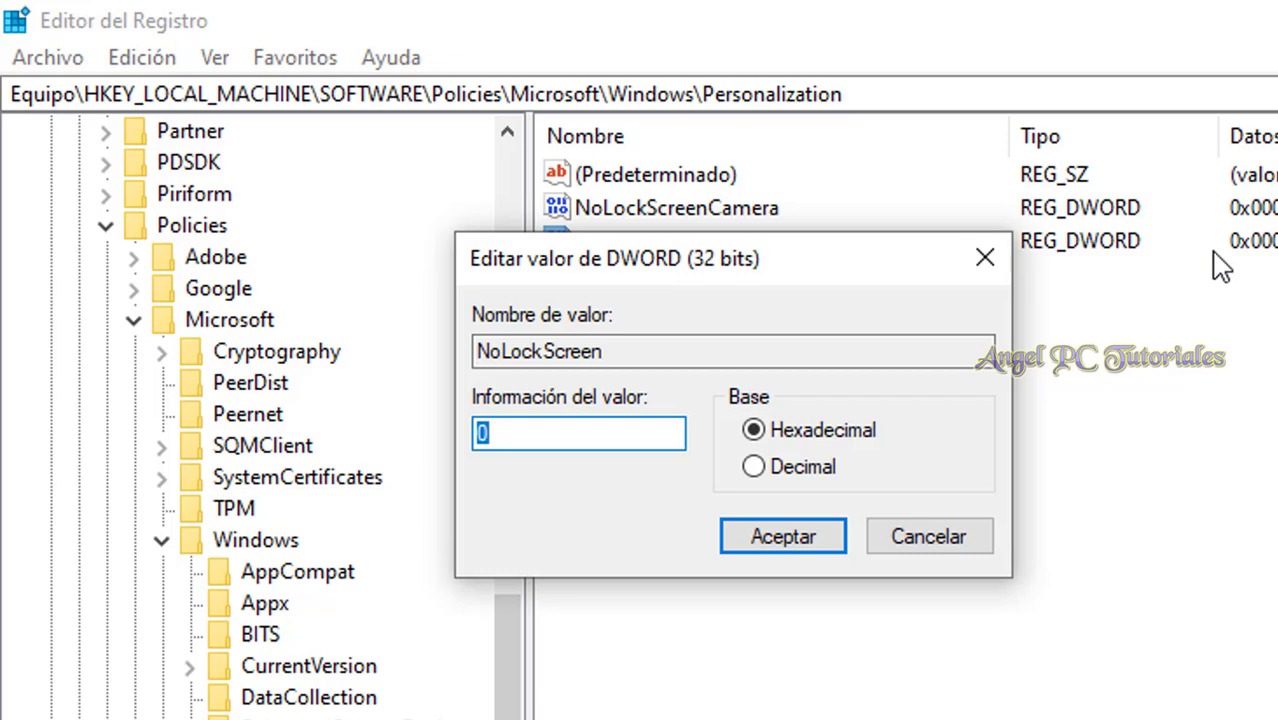
pyautogui.press('BackSpace')
pyautogui.write('1')
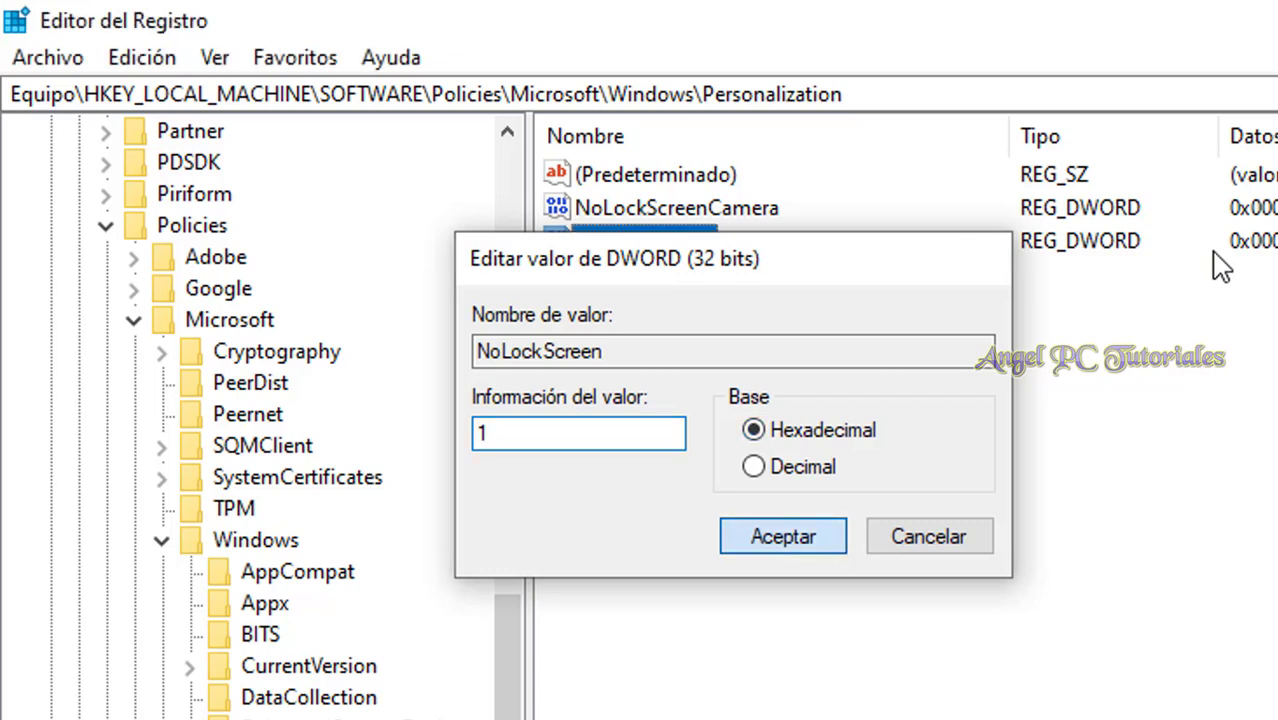
pyautogui.press('Return')
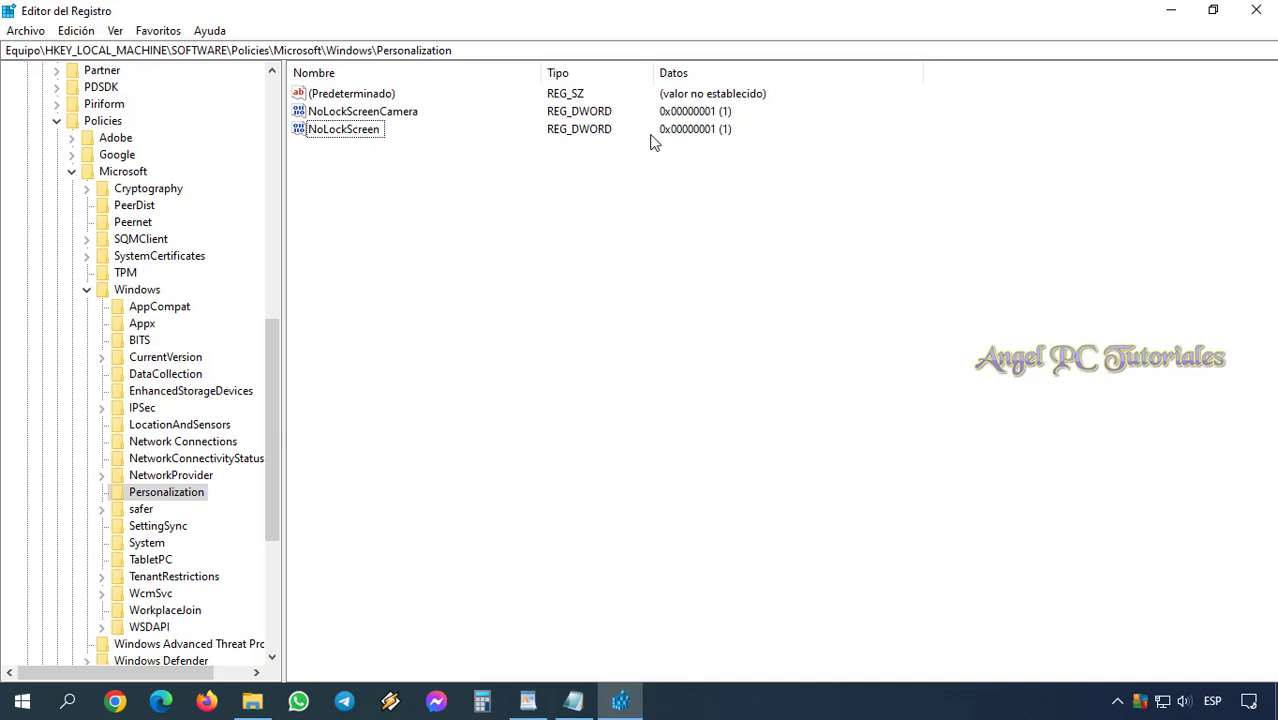
# Enter 0 as the value data of NoLockScreen and cancel the edit without saving.
pyautogui.press('Return')
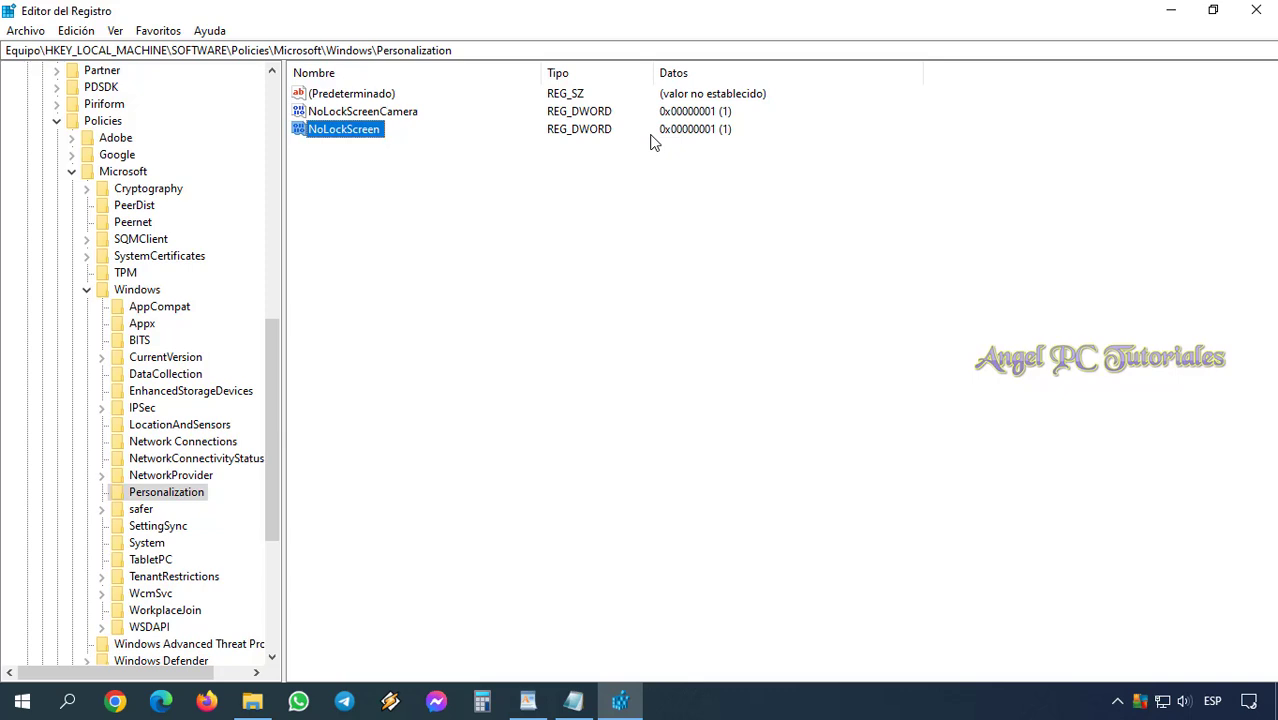
pyautogui.press('Return')
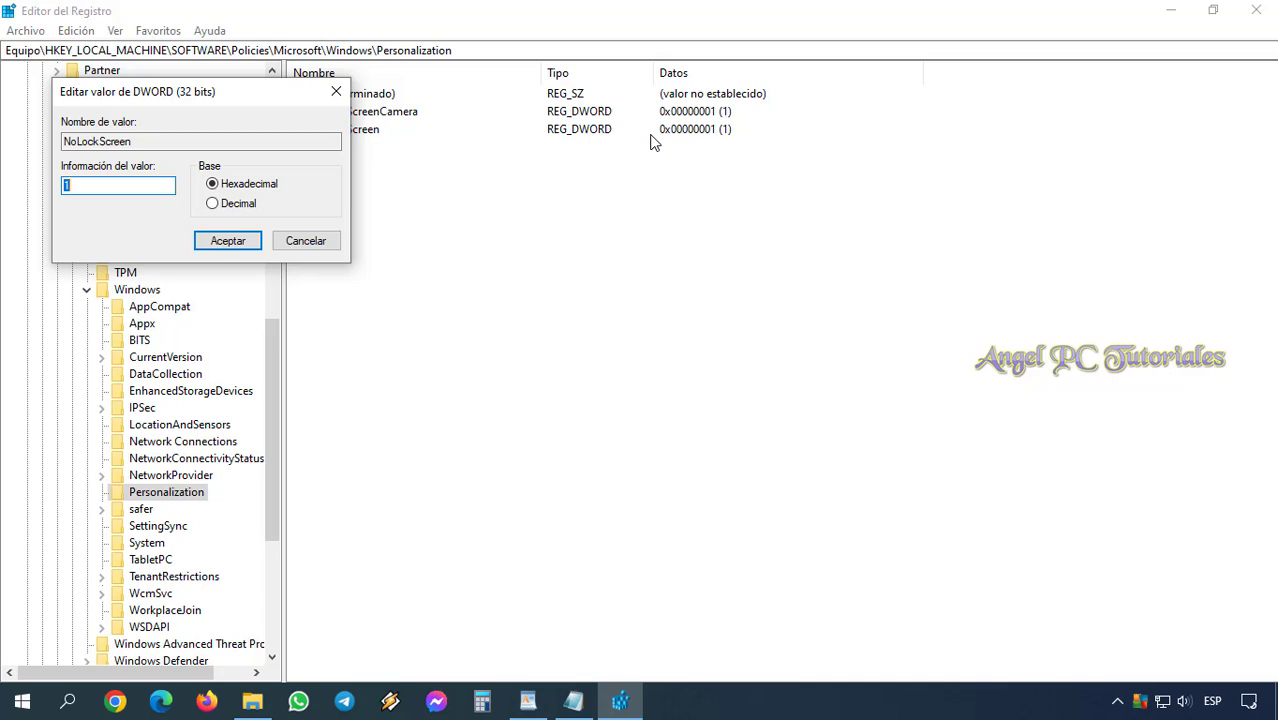
pyautogui.write('0')
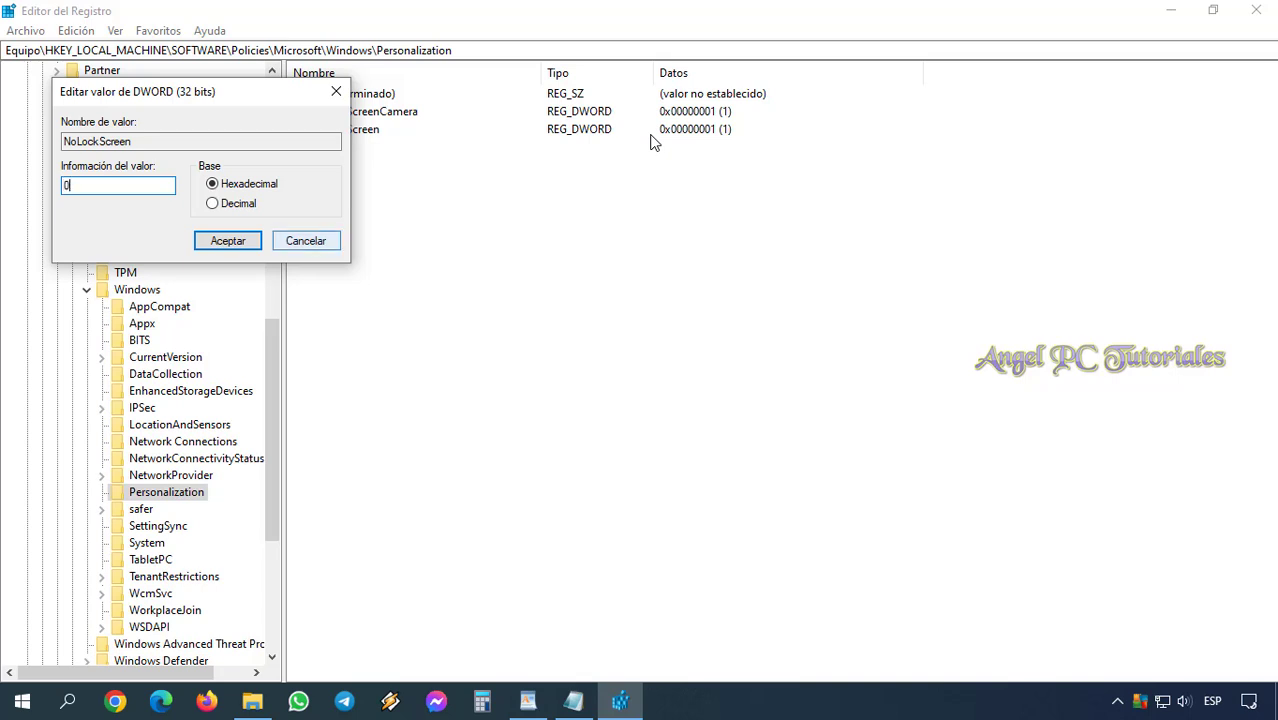
pyautogui.press('Escape')
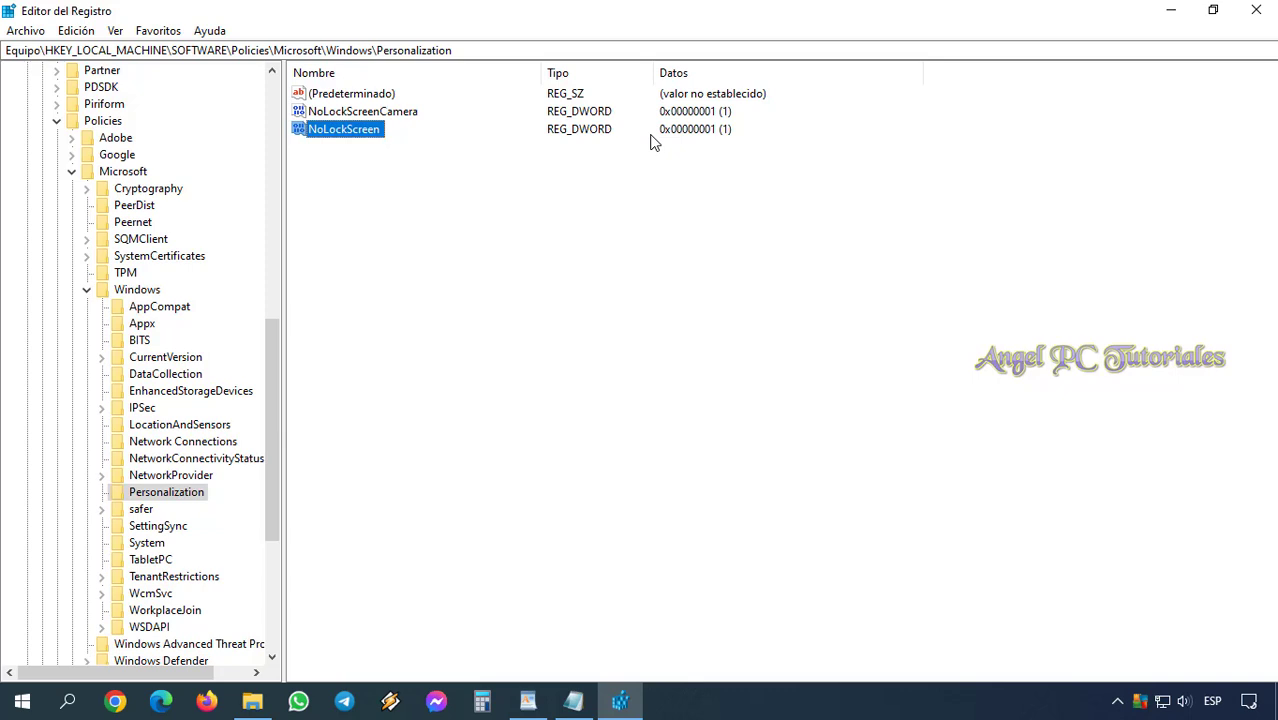